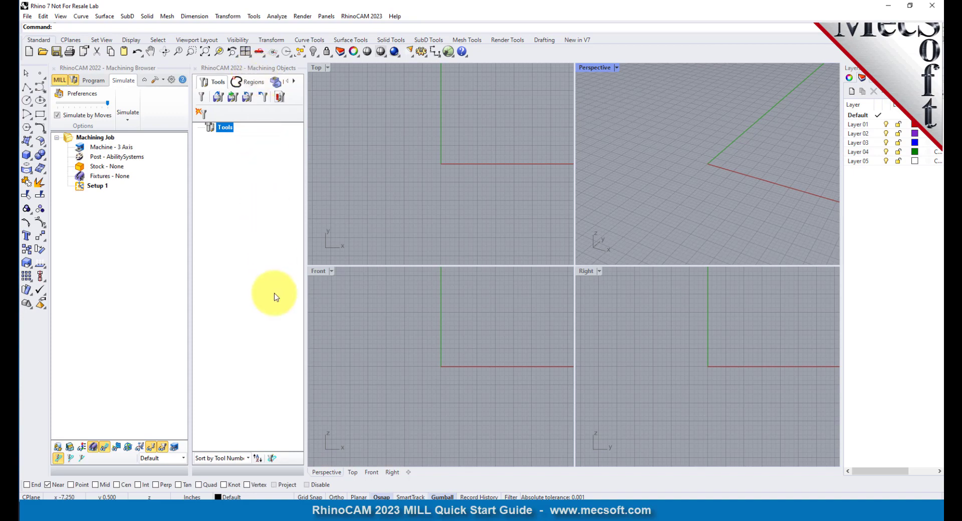
# Close the Machining Objects and Machining Browser windows, and load the RhinoCAM MILL module again.
pyautogui.click(195, 68)
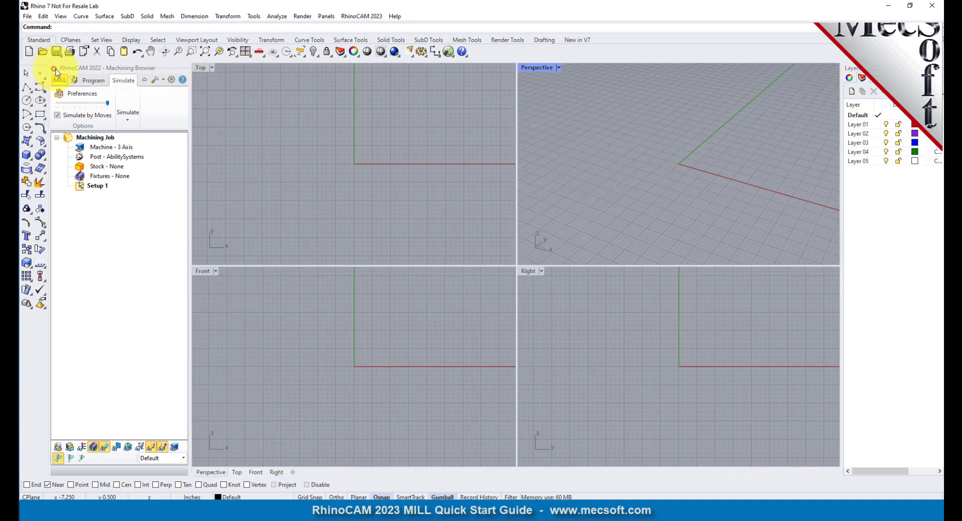
pyautogui.click(55, 68)
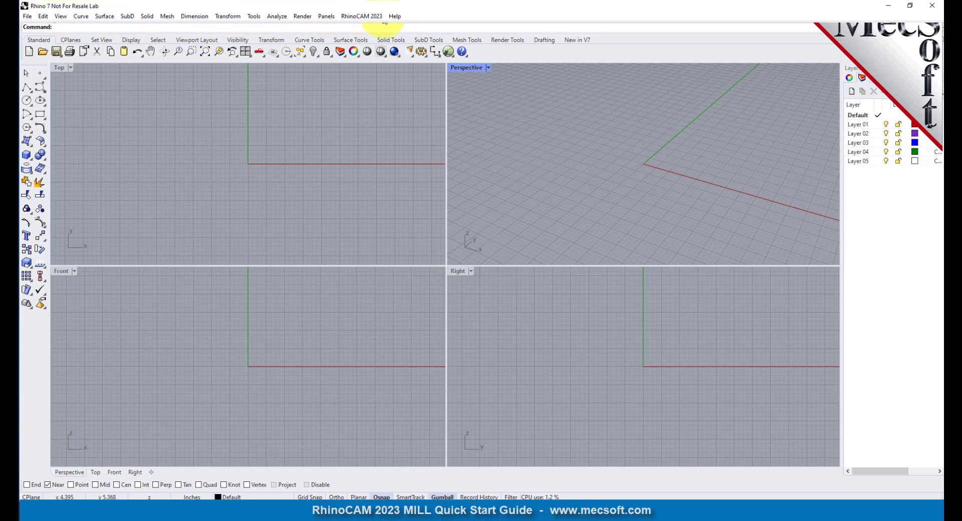
pyautogui.click(362, 16)
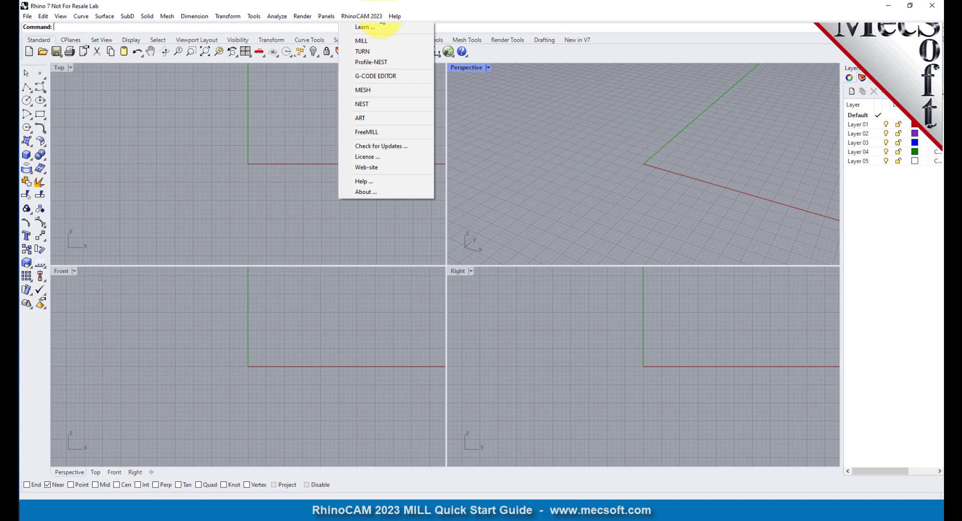
pyautogui.click(378, 41)
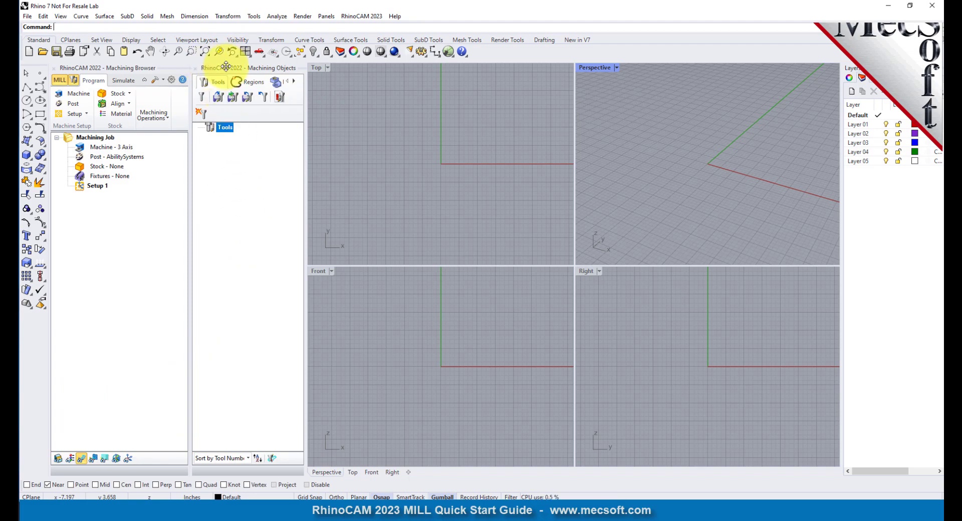
# Dock the Machining Objects window beneath the Machining Browser, widen both and give the Machining Browser more height.
pyautogui.moveTo(223, 67); pyautogui.dragTo(126, 384)
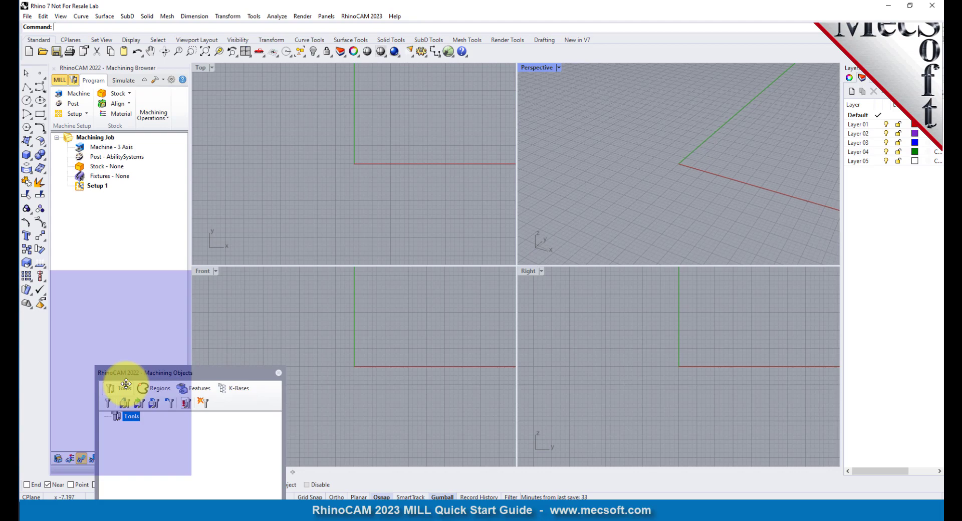
pyautogui.moveTo(126, 384); pyautogui.dragTo(126, 384)
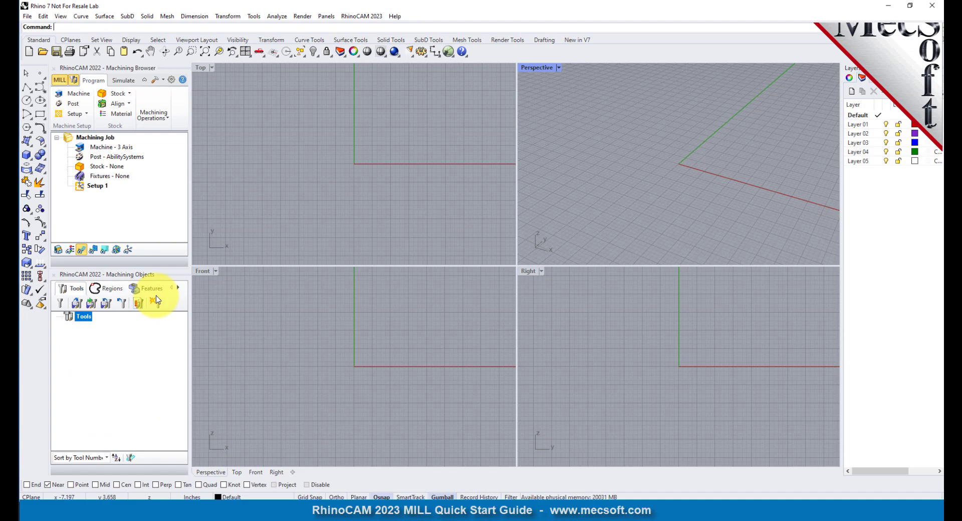
pyautogui.click(326, 233)
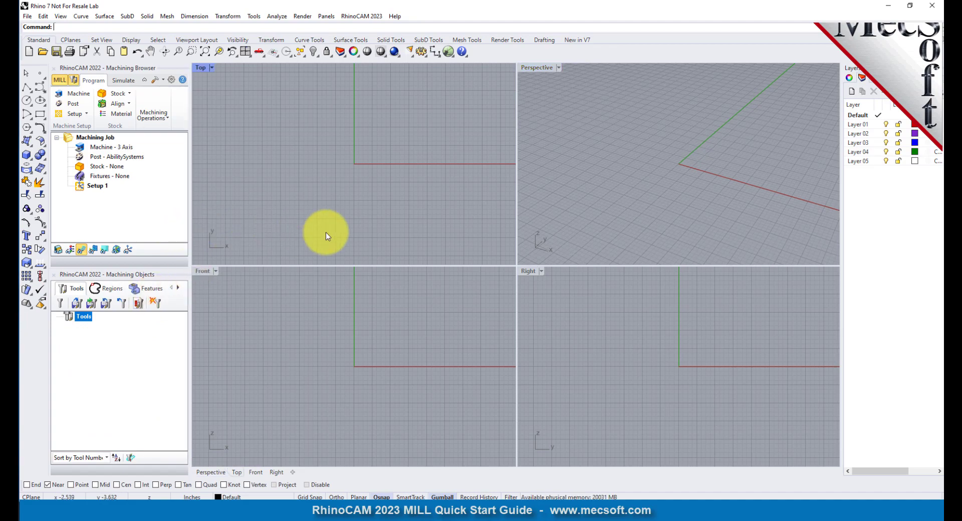
pyautogui.moveTo(188, 231); pyautogui.dragTo(244, 237)
pyautogui.moveTo(145, 268); pyautogui.dragTo(146, 336)
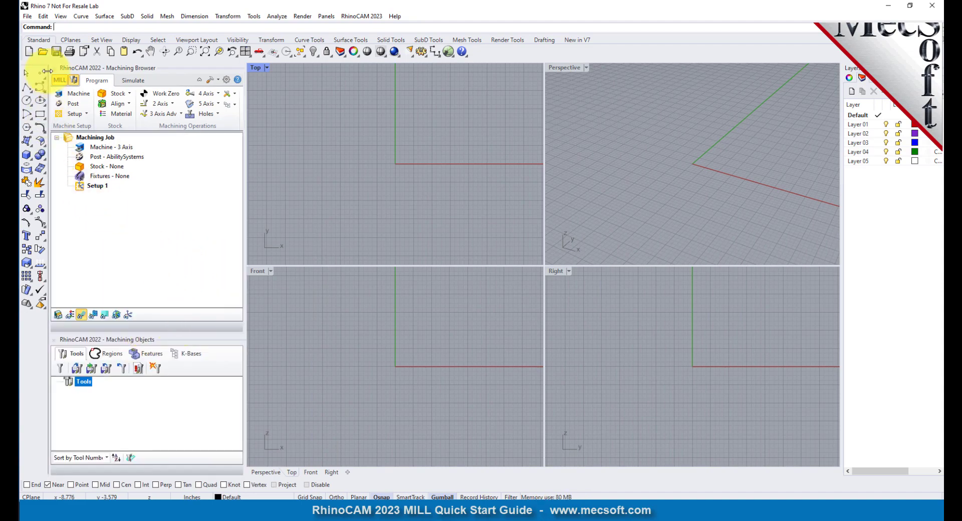
# Open the part file MILLQuickStartTutorial.3dm from the RhinoCAM QuickStart folder.
pyautogui.click(43, 52)
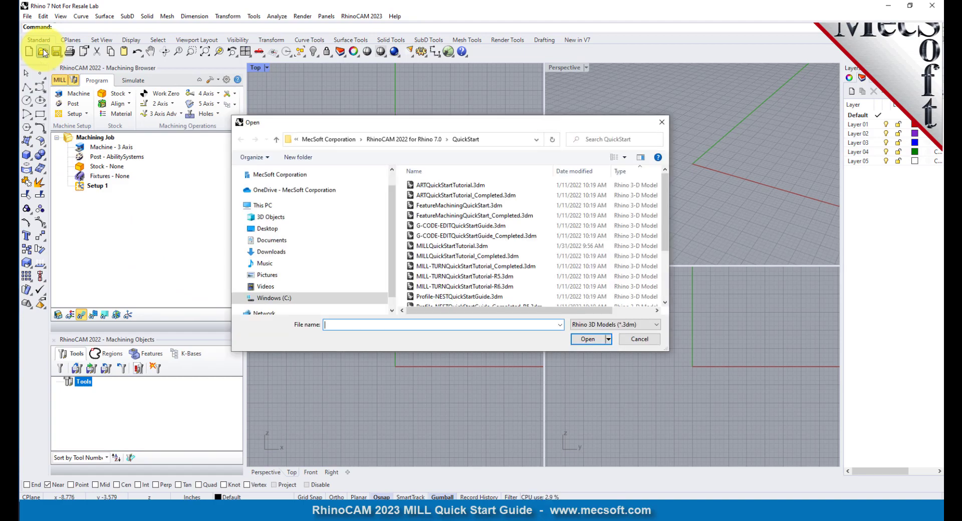
pyautogui.click(517, 144)
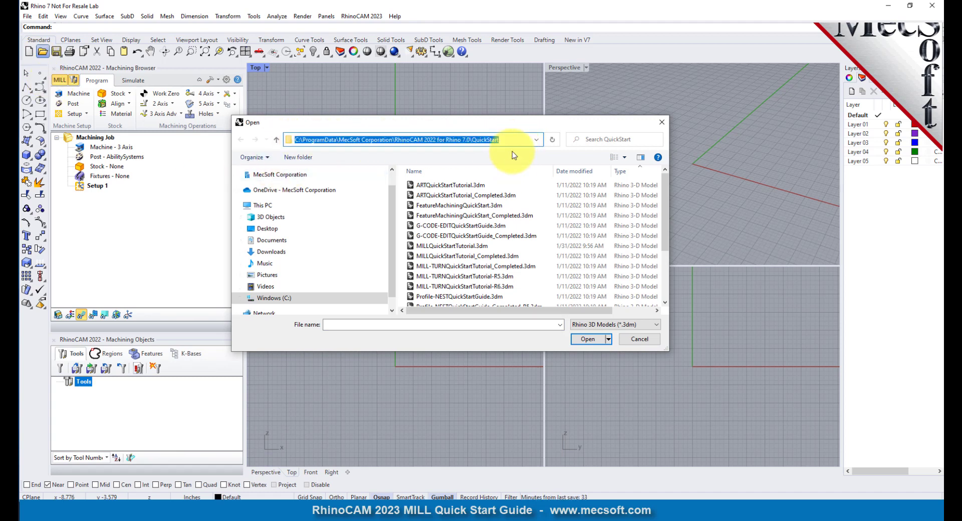
pyautogui.click(489, 247)
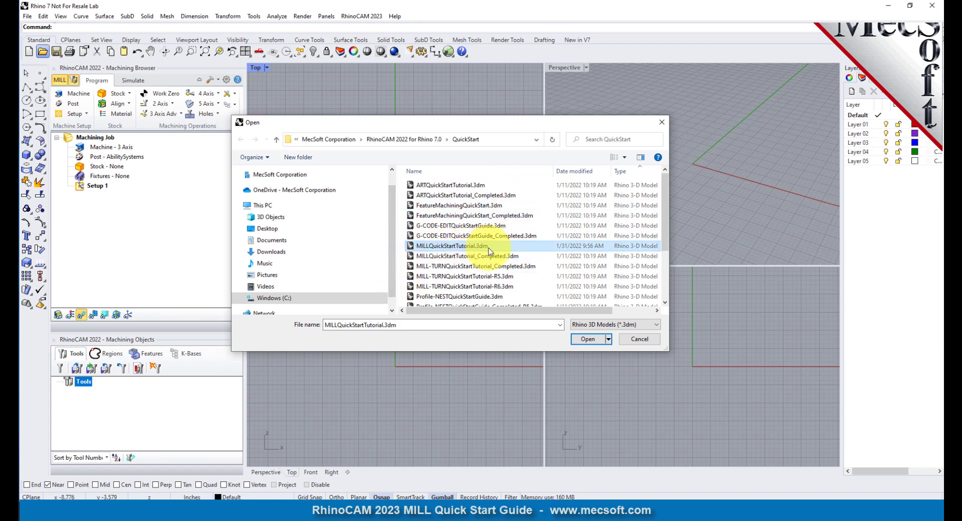
pyautogui.click(587, 339)
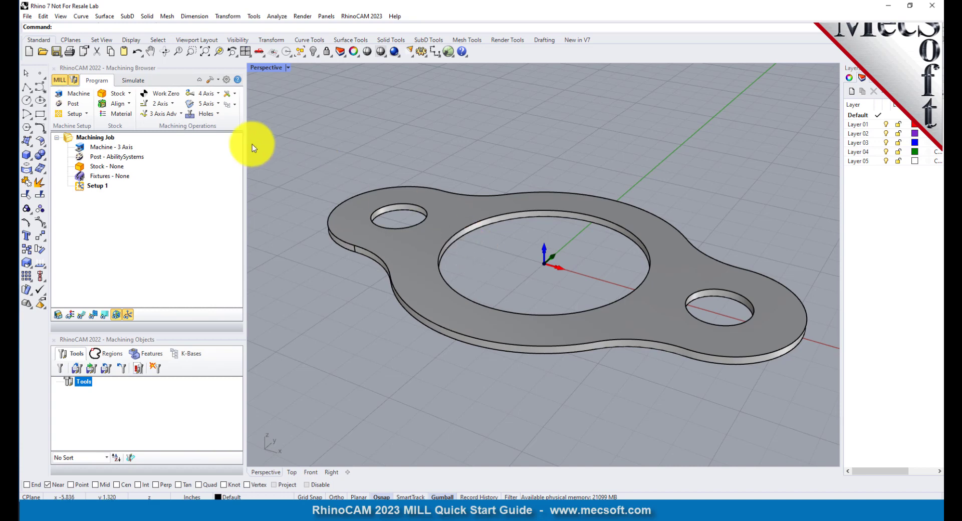
# Define the job's machine tool manually as a 3 Axis machine.
pyautogui.click(81, 92)
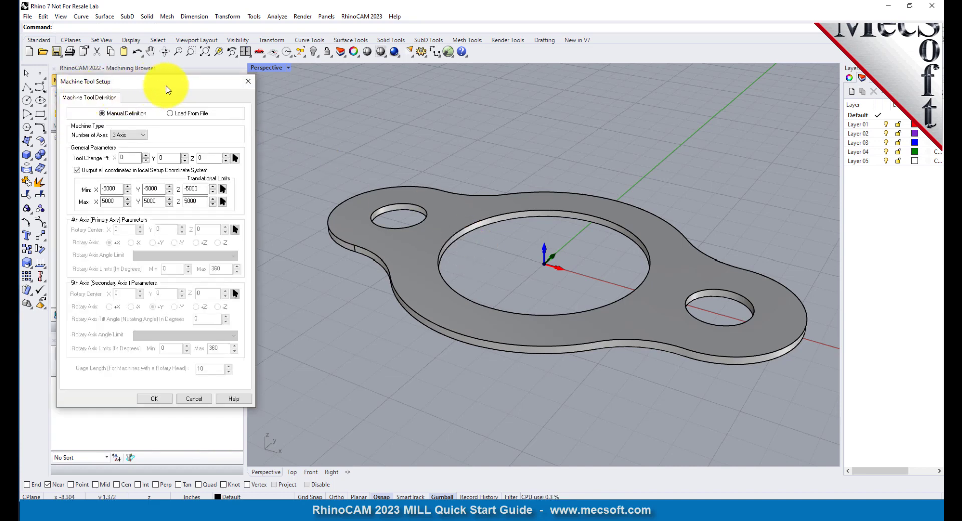
pyautogui.moveTo(166, 88); pyautogui.dragTo(336, 94)
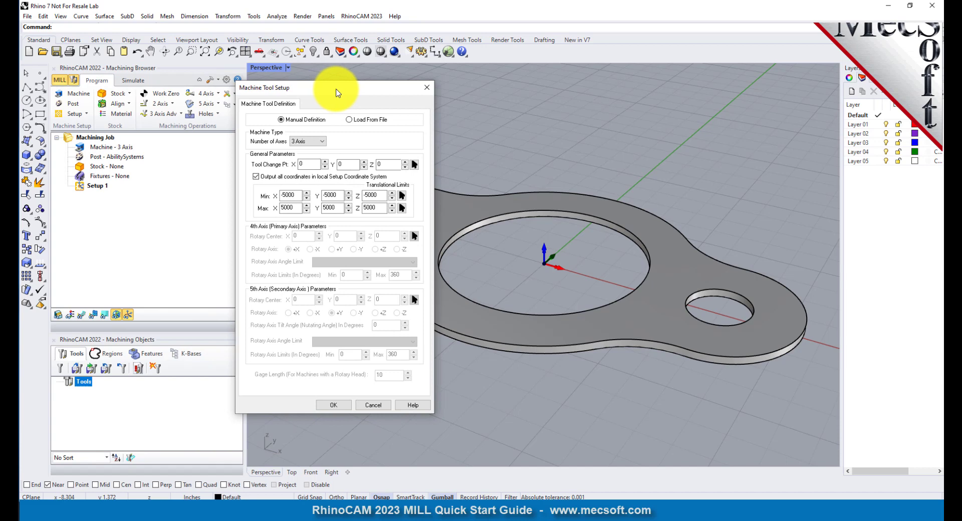
pyautogui.click(322, 144)
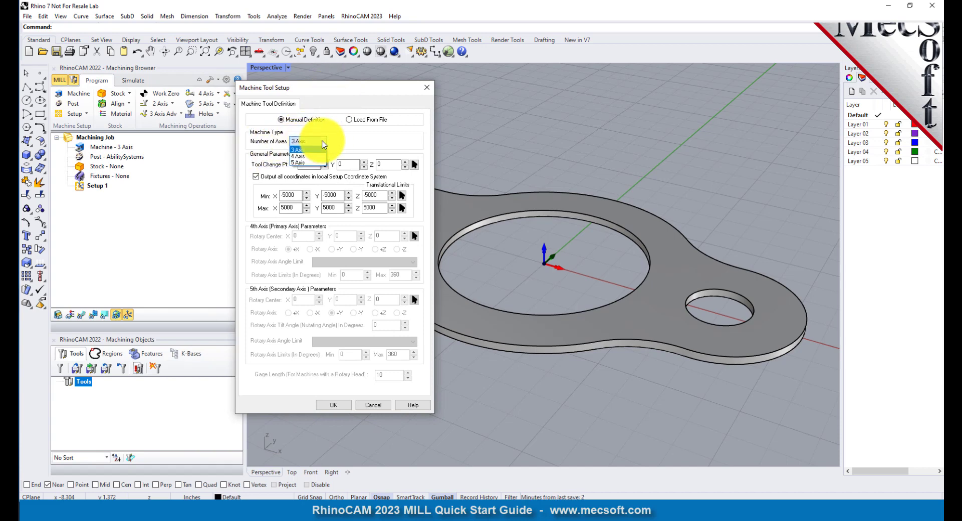
pyautogui.click(315, 150)
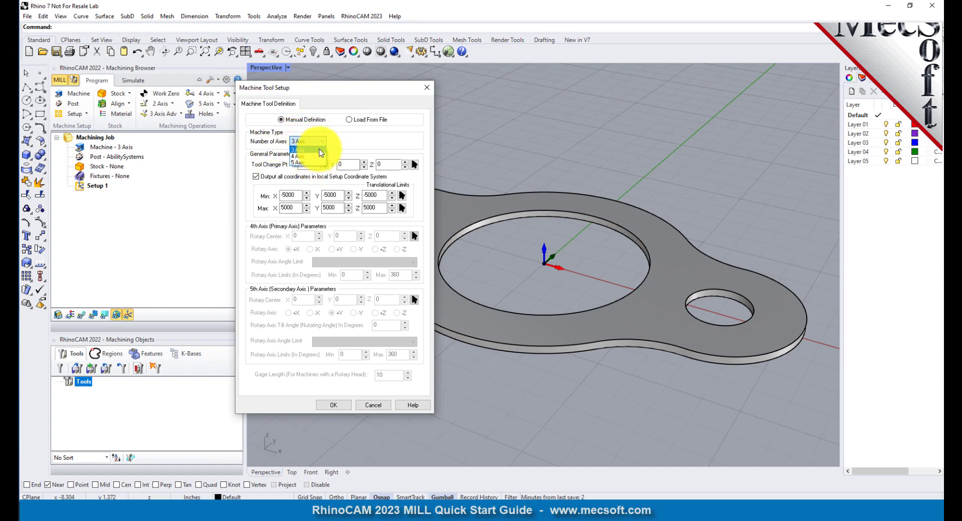
pyautogui.click(323, 406)
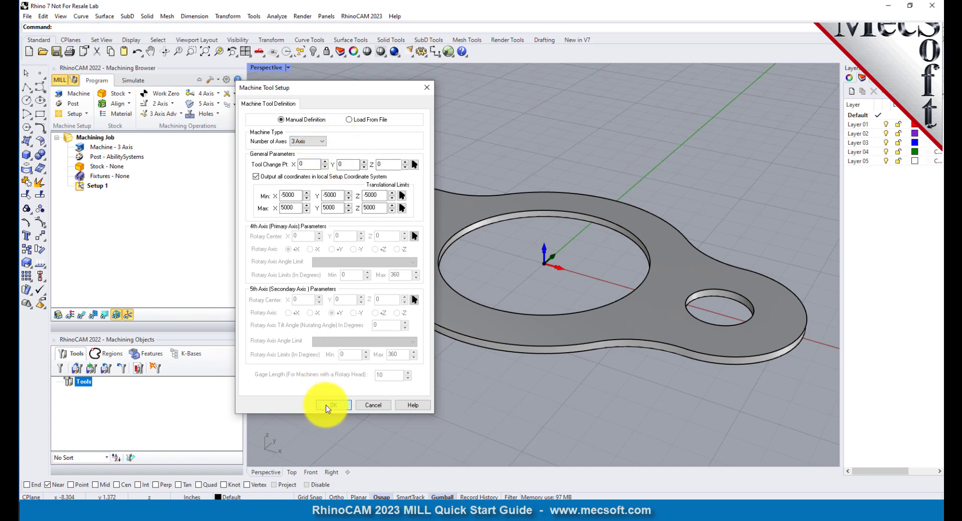
pyautogui.click(82, 150)
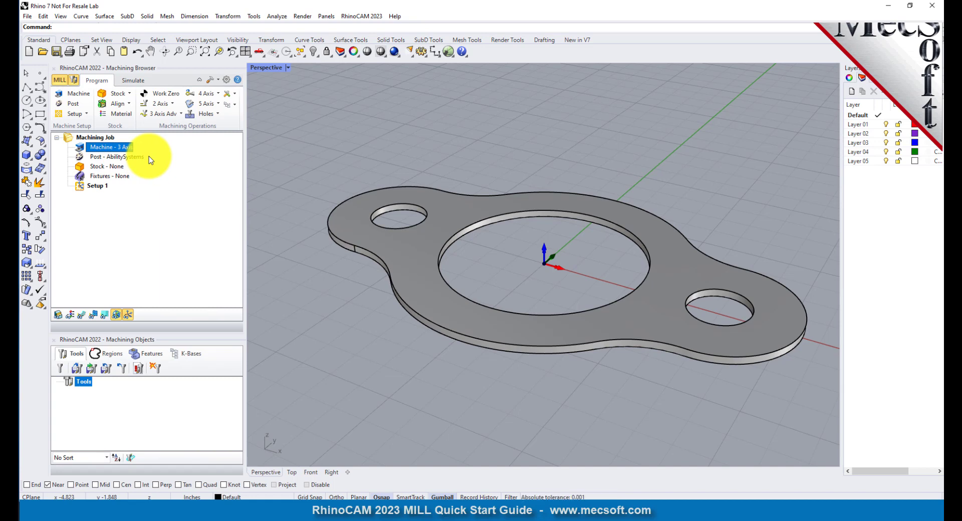
# Set Haas as the machining job's current post processor.
pyautogui.click(73, 103)
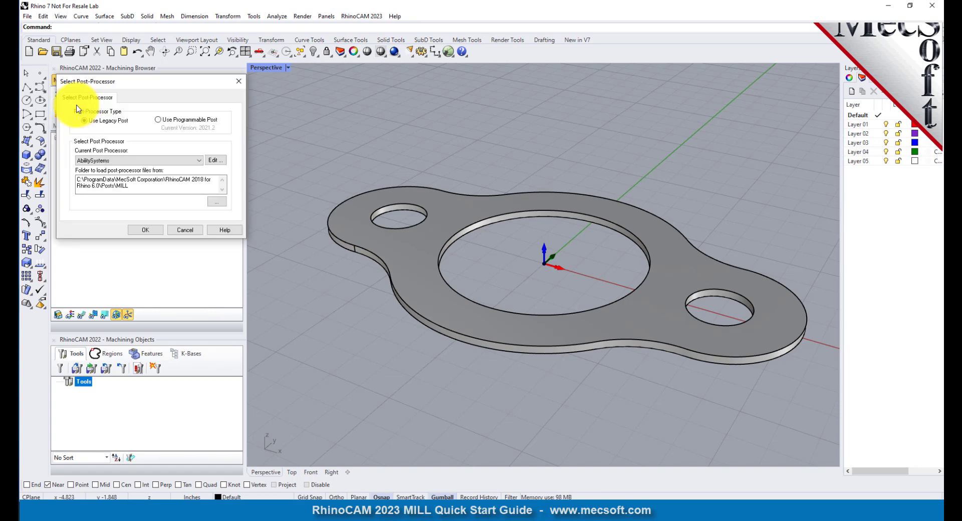
pyautogui.click(131, 161)
pyautogui.scroll(-10, 134, 229)
pyautogui.click(98, 275)
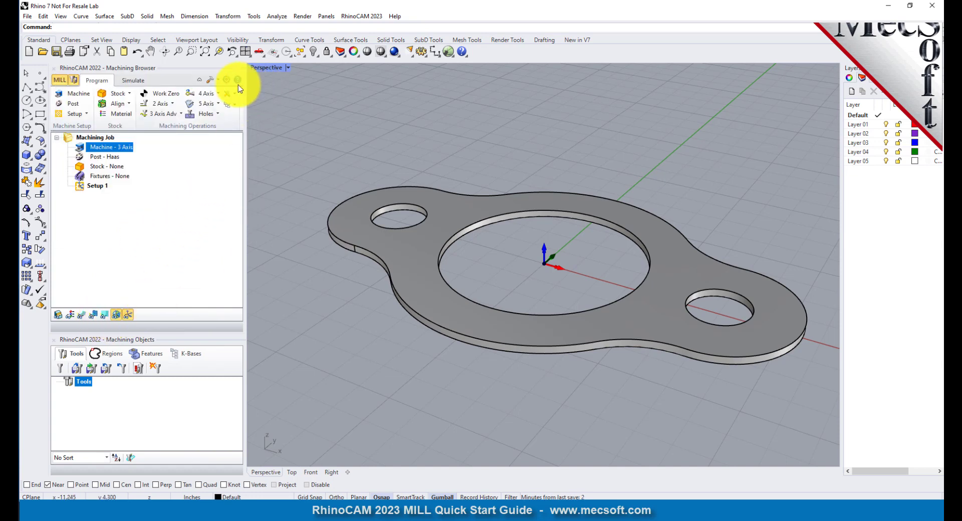
# Set the posted file extension to .nc in the Post Processor preferences.
pyautogui.click(227, 79)
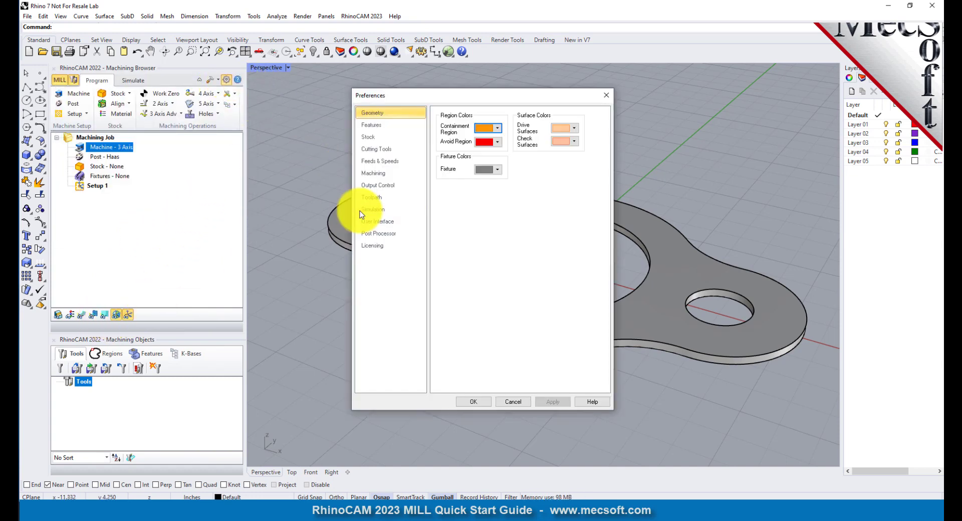
pyautogui.click(385, 234)
pyautogui.click(516, 243)
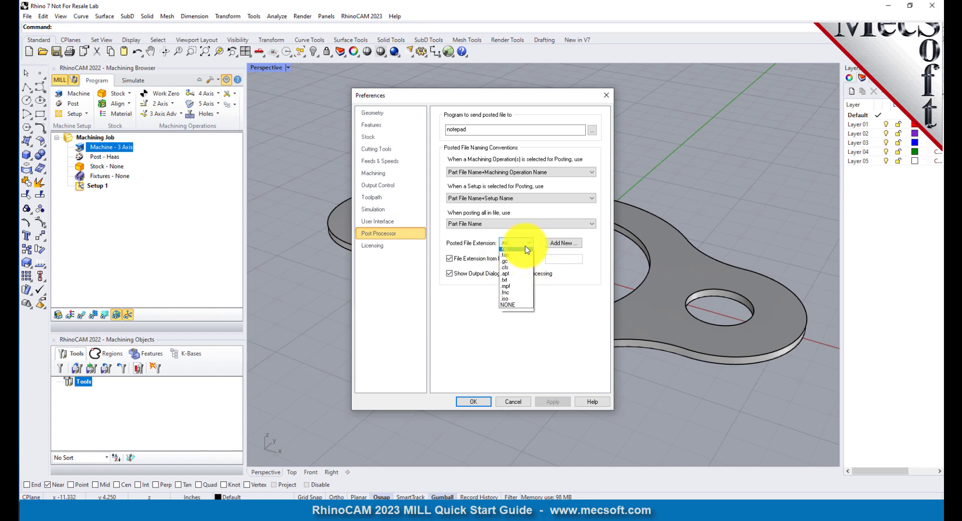
pyautogui.click(512, 242)
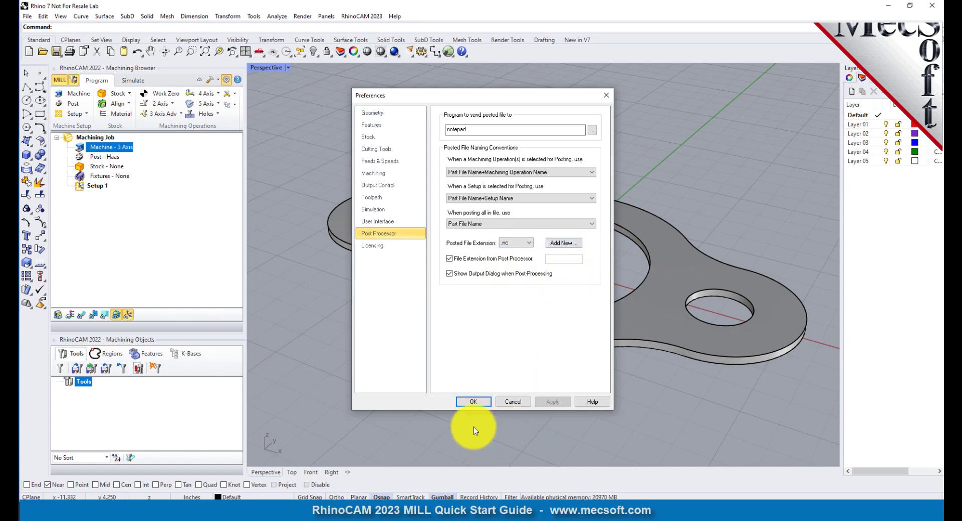
pyautogui.click(477, 402)
pyautogui.click(95, 157)
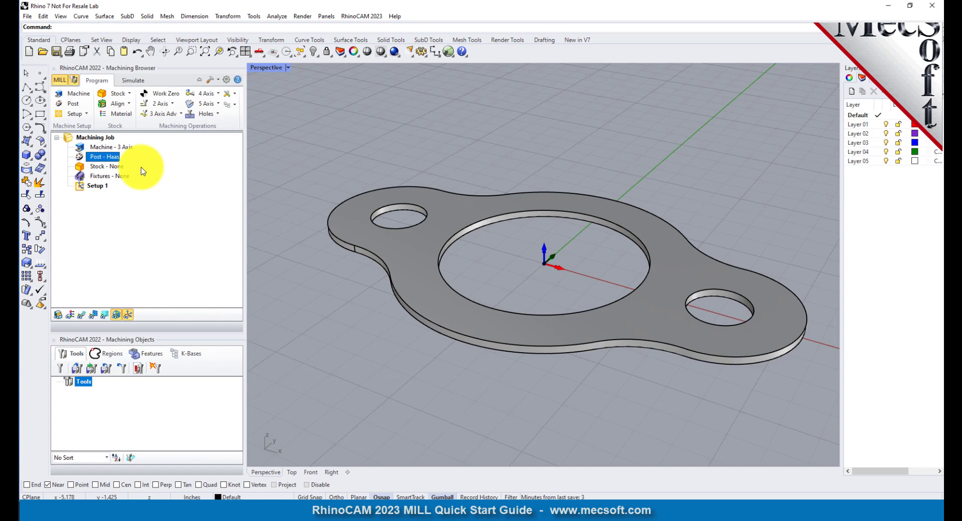
# Create a box stock with length 10, width 6 and height 0.125 inches, measured from the lower front-left corner of the box.
pyautogui.click(94, 186)
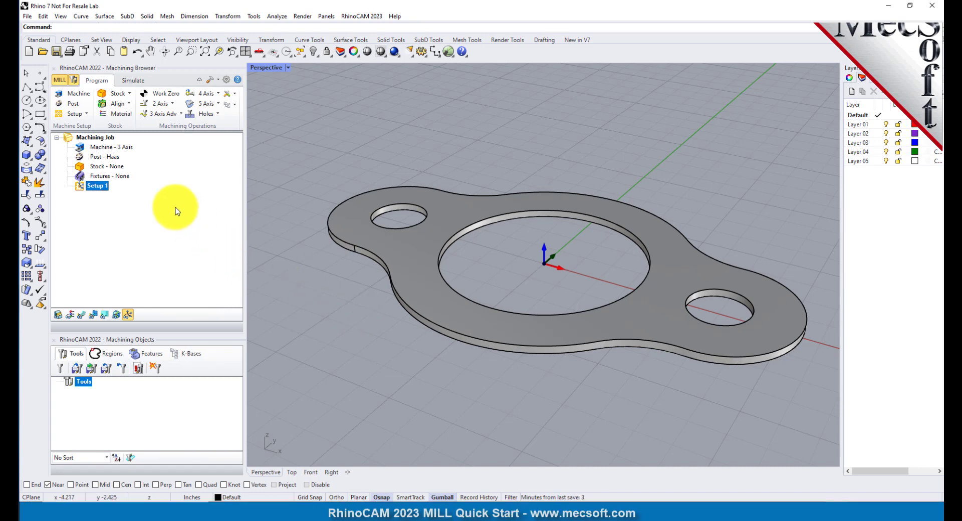
pyautogui.click(130, 94)
pyautogui.click(143, 106)
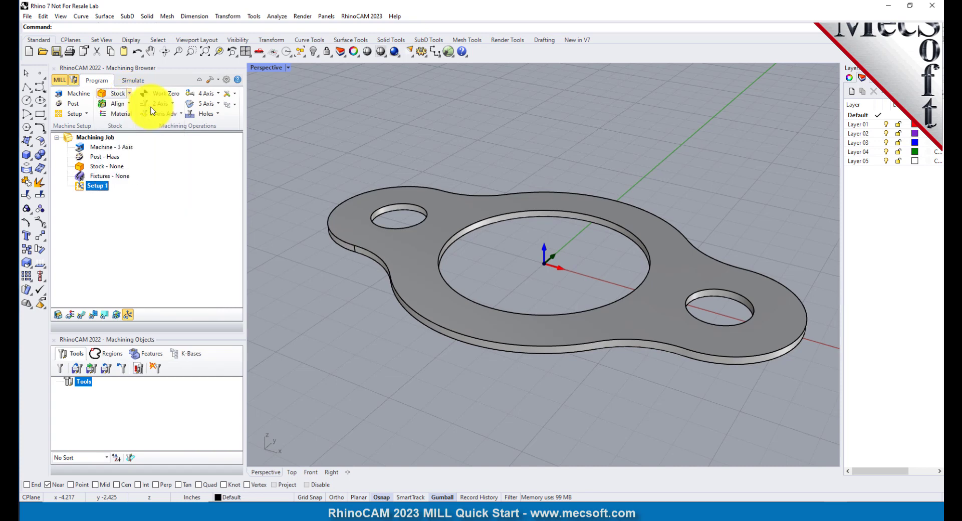
pyautogui.moveTo(154, 83); pyautogui.dragTo(199, 129)
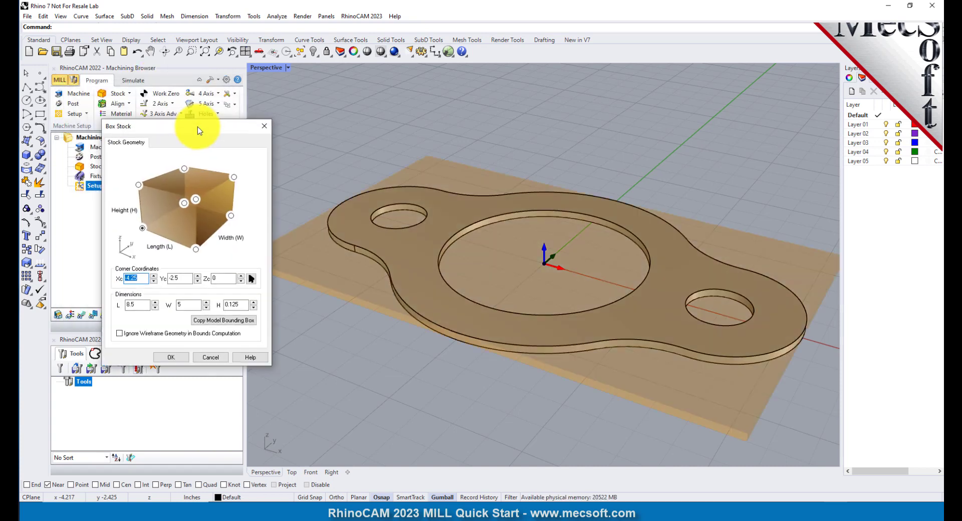
pyautogui.doubleClick(132, 305)
pyautogui.write('10')
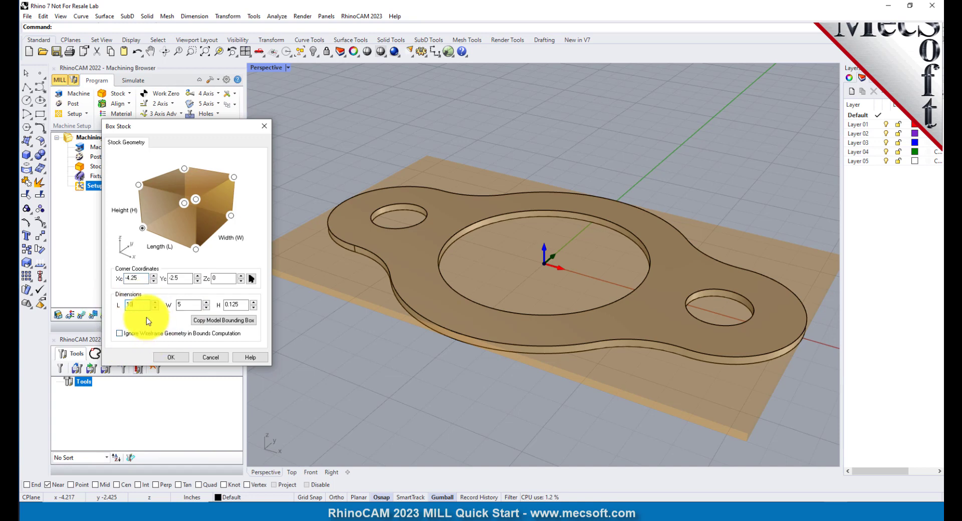
pyautogui.press('Tab')
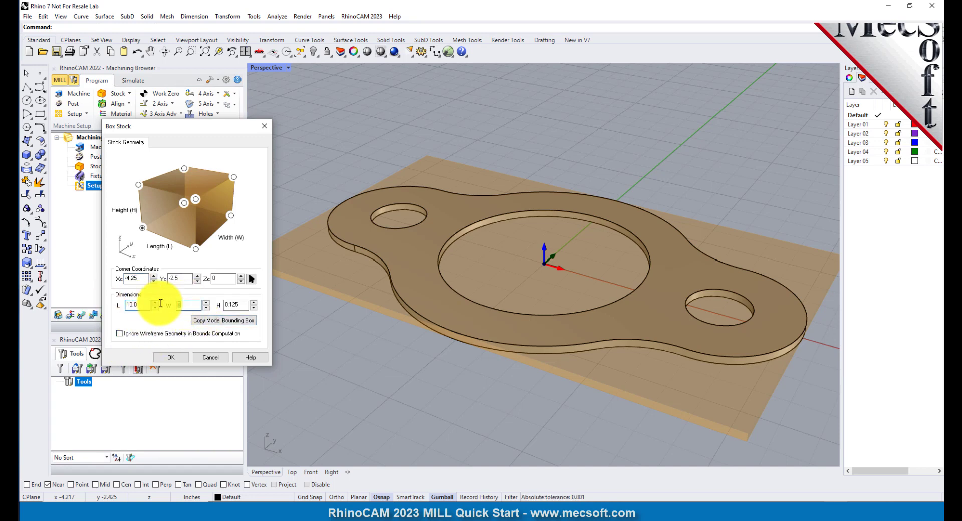
pyautogui.write('6.0')
pyautogui.press('Tab')
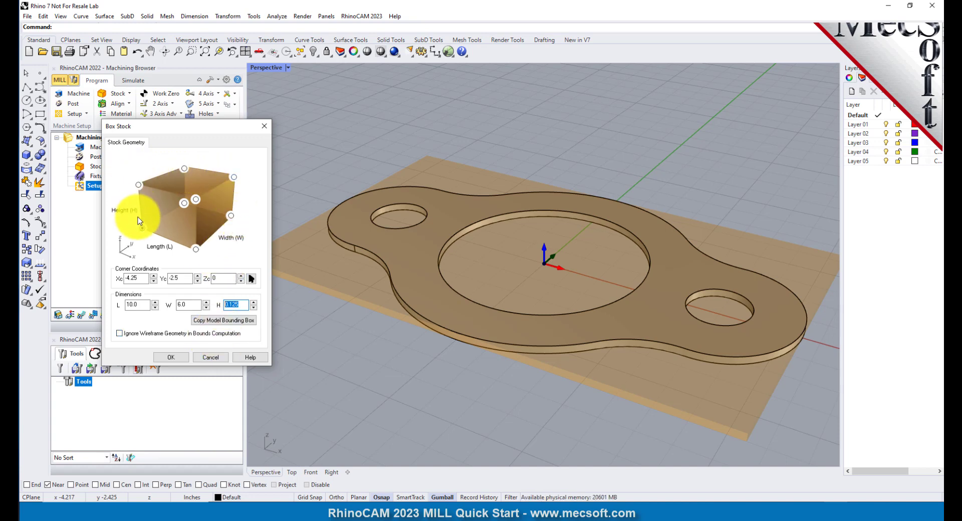
pyautogui.click(143, 229)
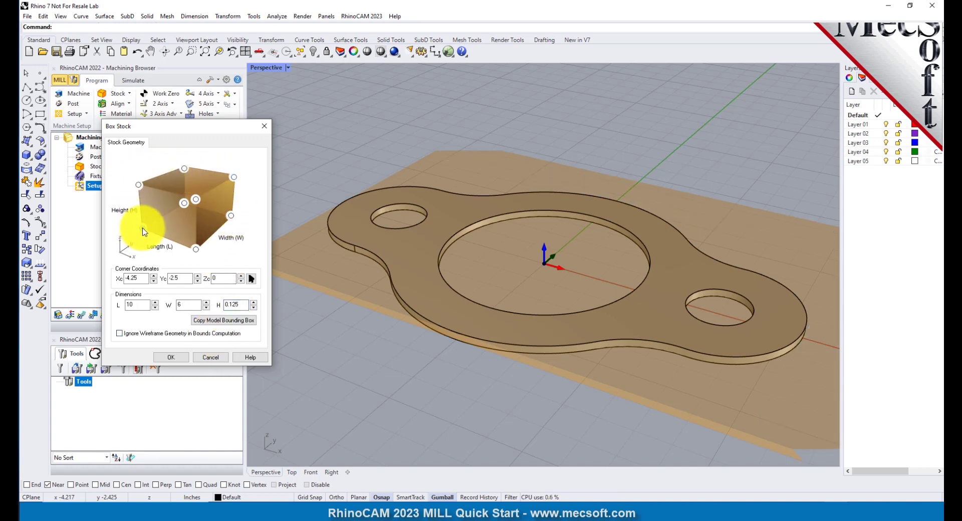
pyautogui.scroll(-3, 405, 232)
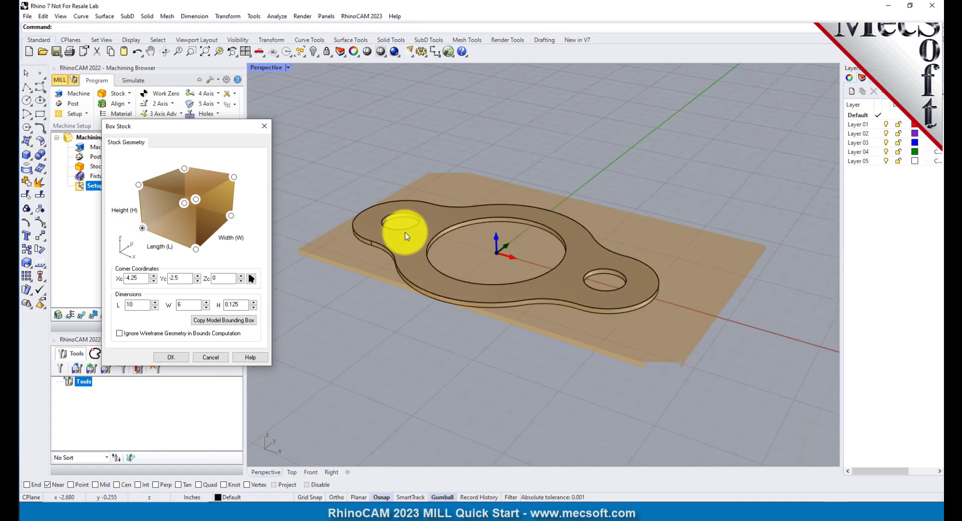
pyautogui.click(171, 358)
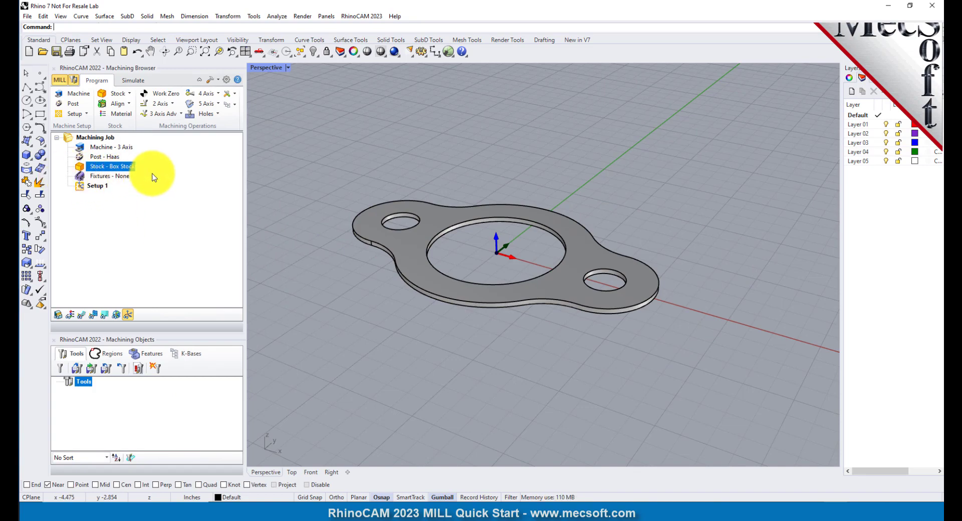
# Turn on the display of the box stock around the part in the Perspective view.
pyautogui.moveTo(515, 253)
pyautogui.mouseDown(button='right')
pyautogui.moveTo(509, 313)
pyautogui.moveTo(514, 251)
pyautogui.mouseUp(button='right')
pyautogui.click(59, 317)
pyautogui.moveTo(514, 258)
pyautogui.mouseDown(button='right')
pyautogui.moveTo(520, 354)
pyautogui.moveTo(517, 247)
pyautogui.moveTo(521, 268)
pyautogui.mouseUp(button='right')
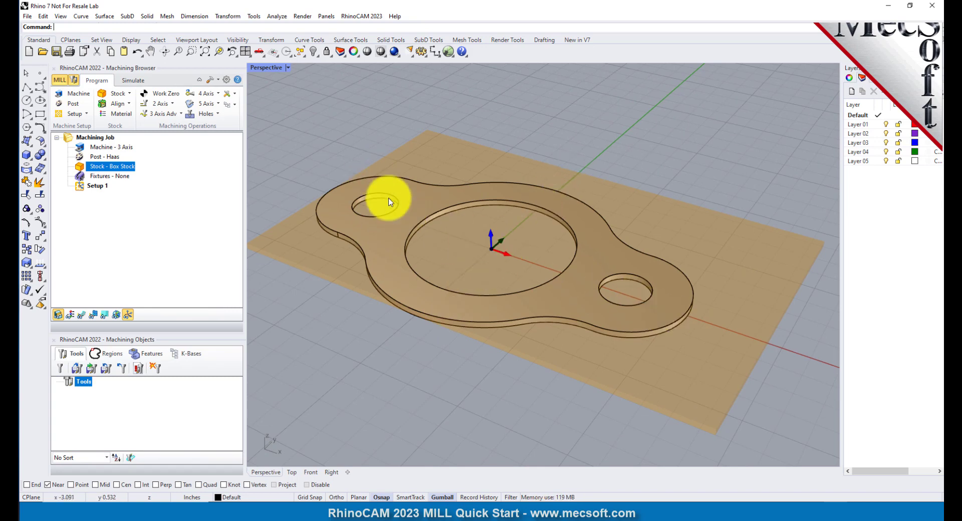
# Align the box stock to the part with Z alignment Top and XY alignment Center.
pyautogui.click(129, 104)
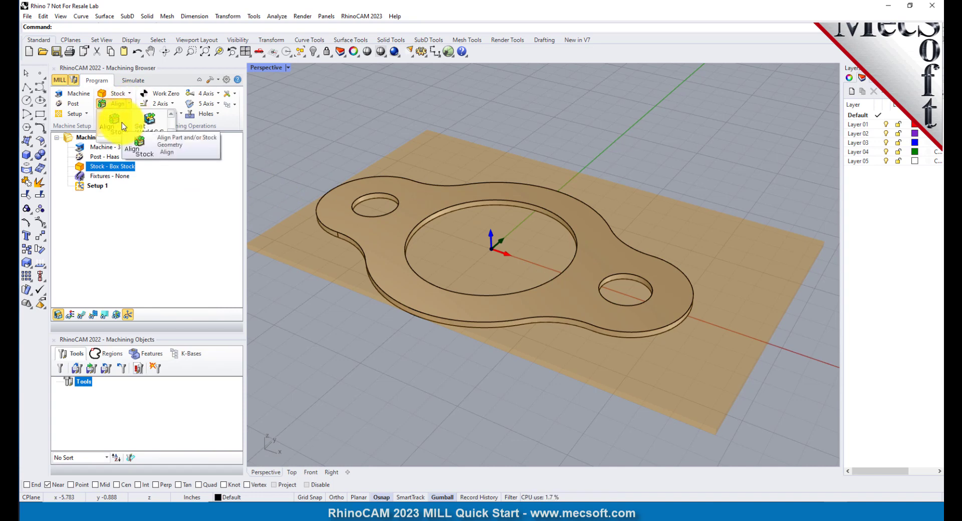
pyautogui.click(122, 125)
pyautogui.moveTo(153, 92); pyautogui.dragTo(217, 116)
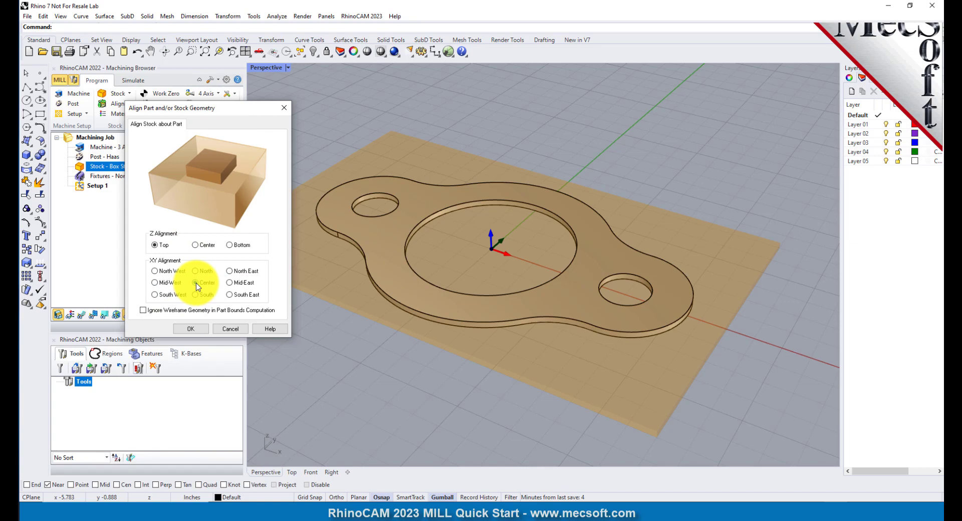
pyautogui.click(191, 329)
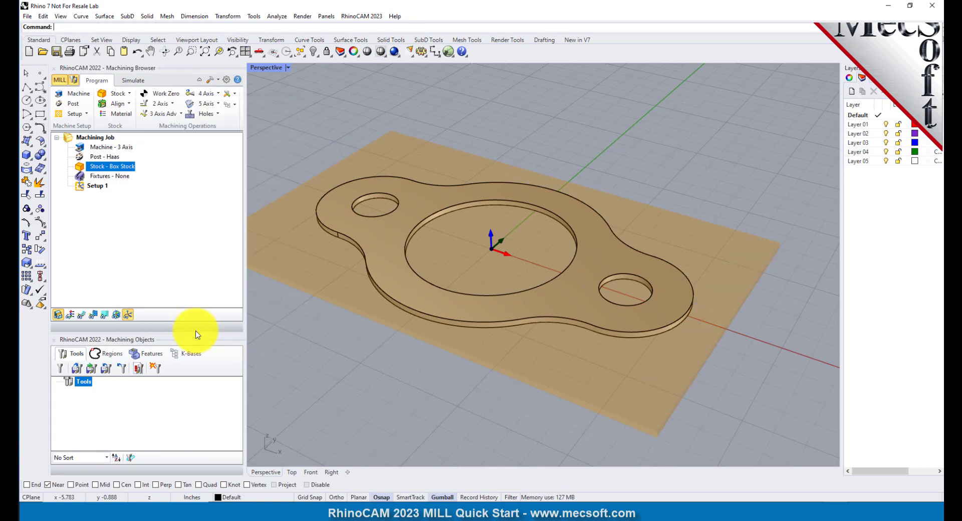
# Set the stock material to WOOD from the FeedsSpeedsDataINCH.xml material file.
pyautogui.moveTo(564, 285); pyautogui.dragTo(558, 326, button='right')
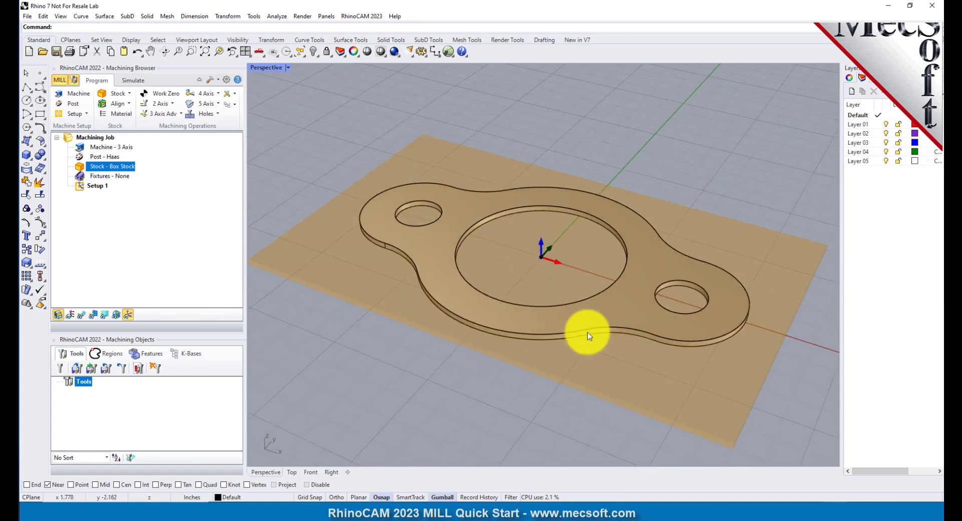
pyautogui.scroll(2, 586, 333)
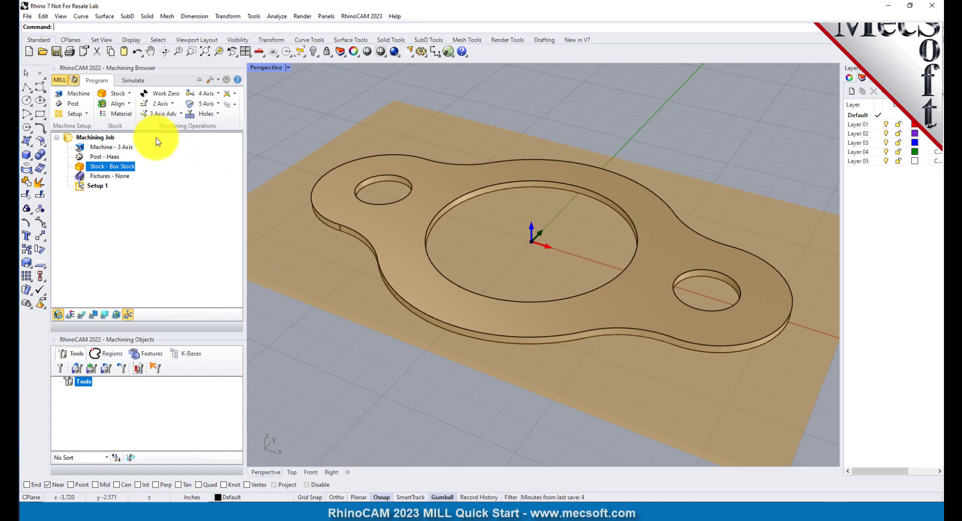
pyautogui.click(125, 118)
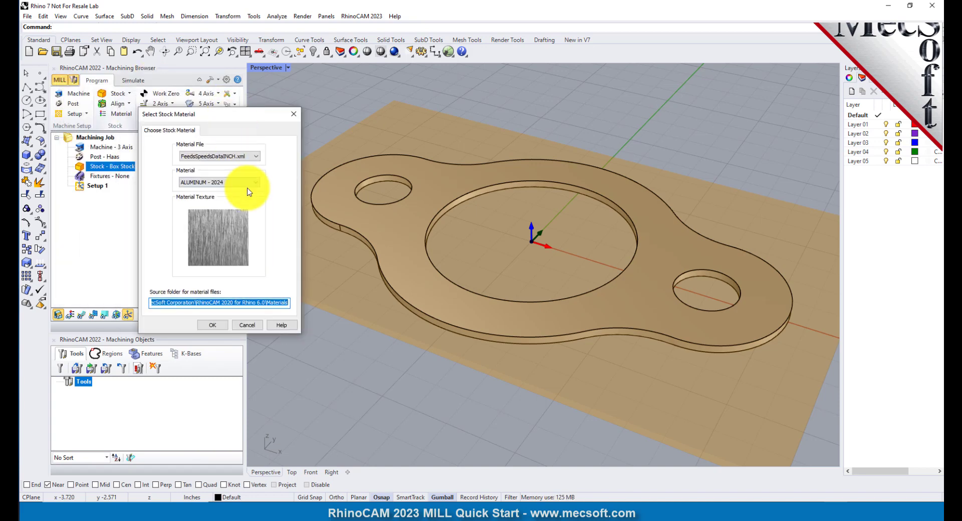
pyautogui.click(253, 183)
pyautogui.scroll(-5, 226, 281)
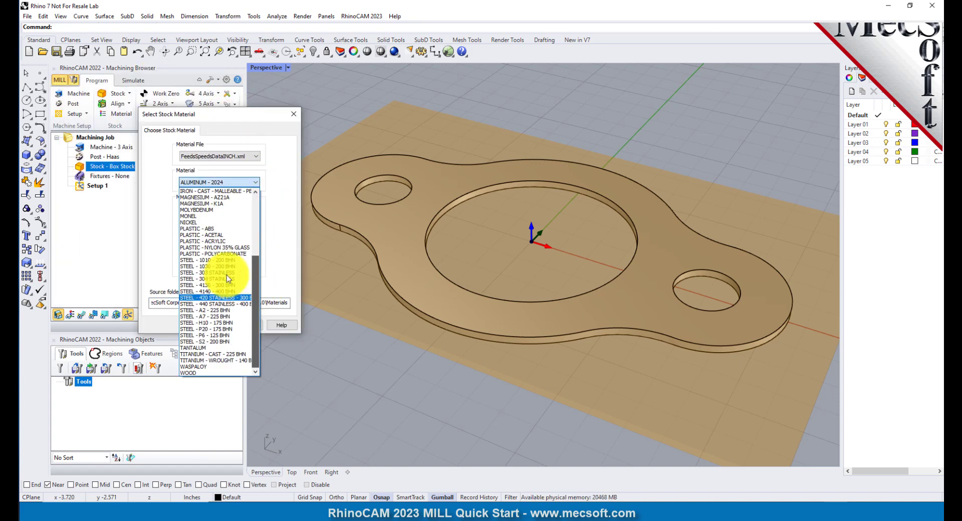
pyautogui.click(202, 371)
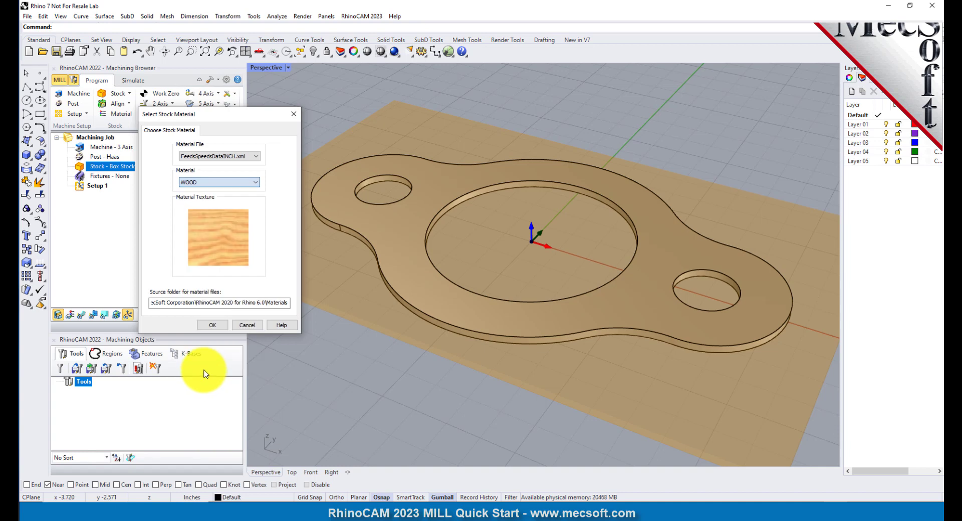
pyautogui.click(219, 325)
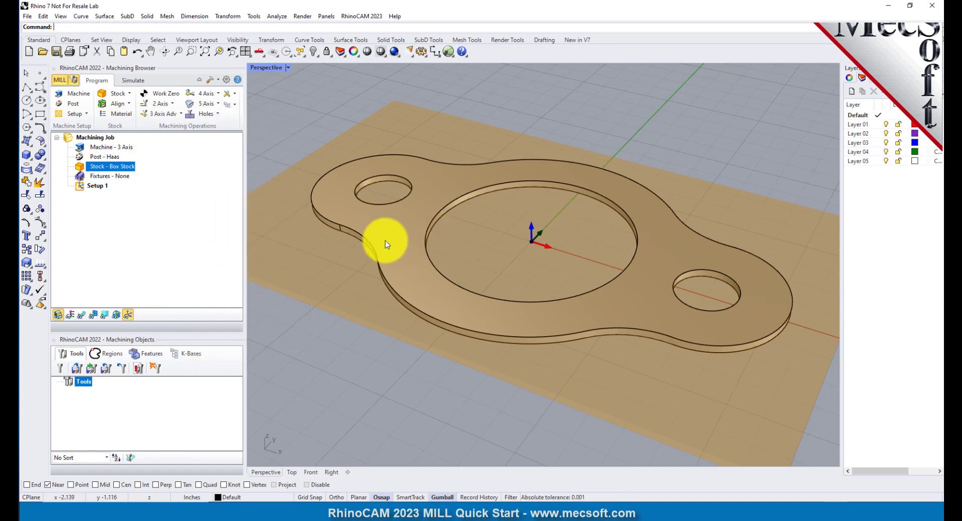
# Turn on the material texture display for the stock and inspect it around the gasket.
pyautogui.click(71, 314)
pyautogui.click(71, 314)
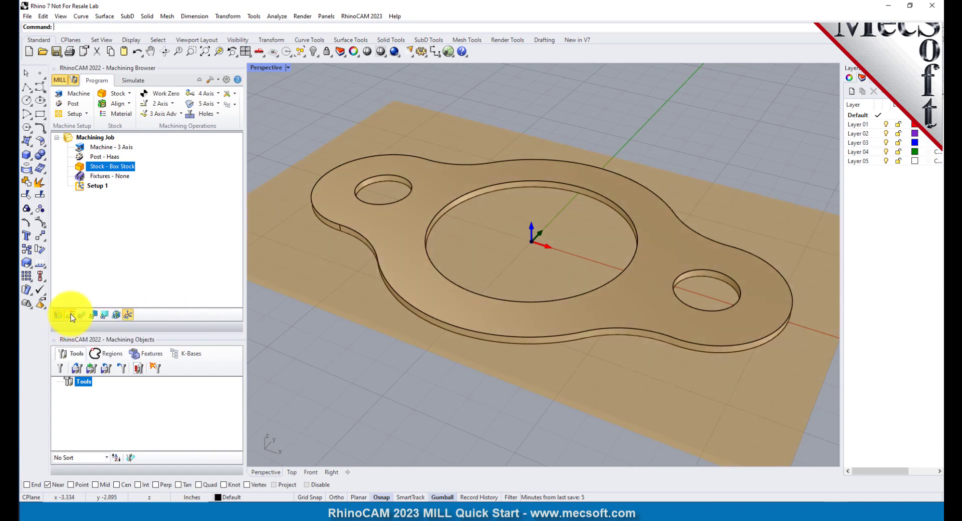
pyautogui.click(71, 314)
pyautogui.scroll(-1, 459, 209)
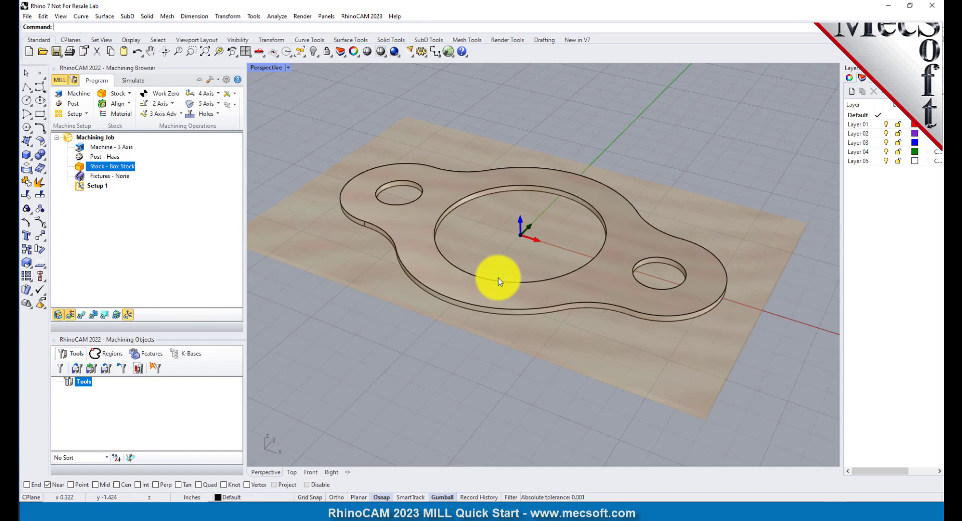
pyautogui.scroll(-3, 561, 221)
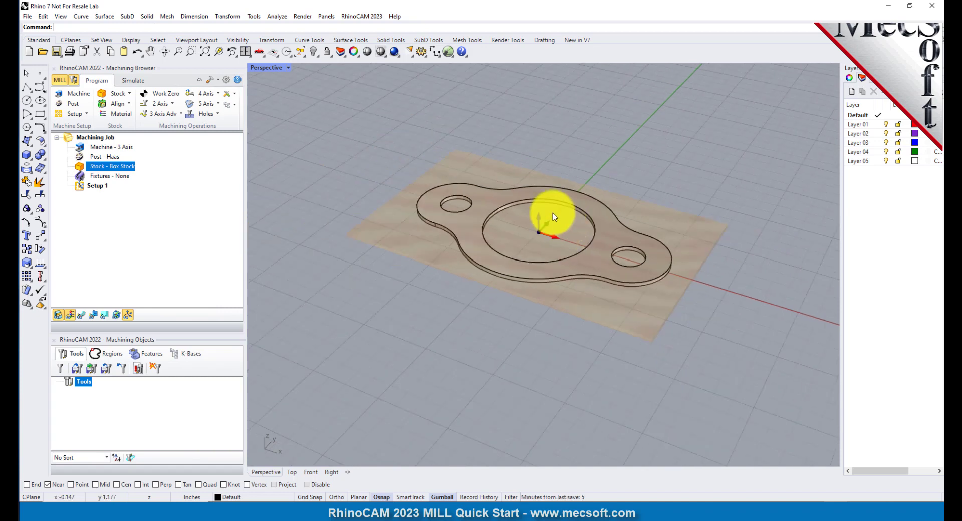
pyautogui.scroll(2, 554, 216)
pyautogui.scroll(2, 521, 219)
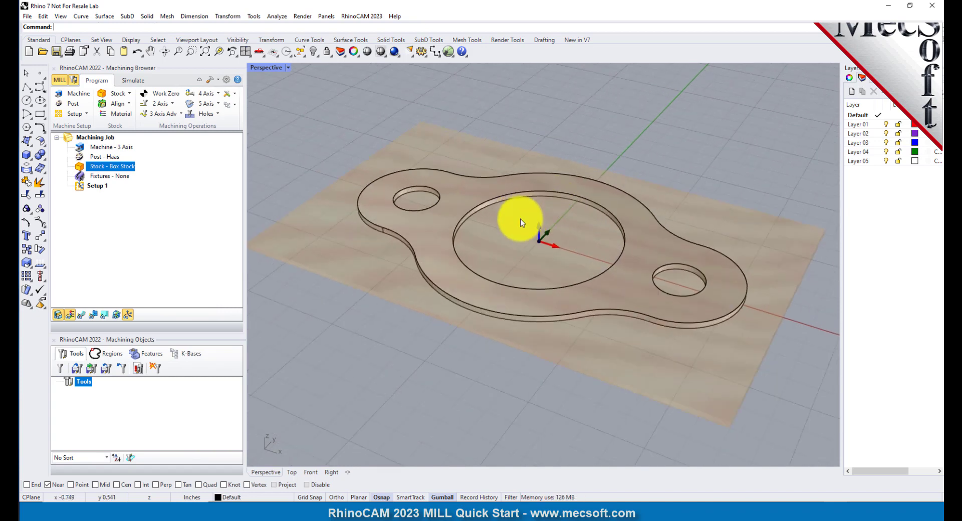
pyautogui.scroll(-1, 578, 219)
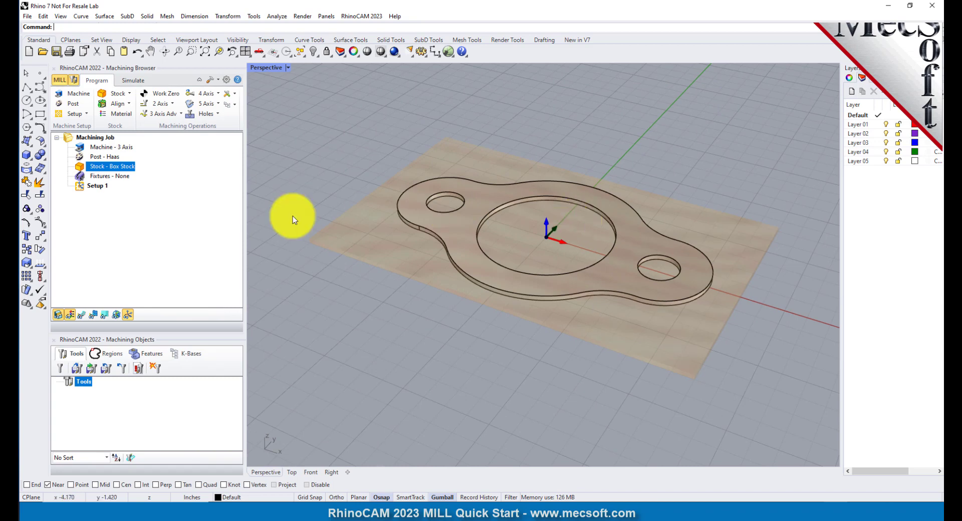
# Locate the world coordinate system origin on the stock box at the Highest Z face and South West corner.
pyautogui.click(124, 103)
pyautogui.click(149, 123)
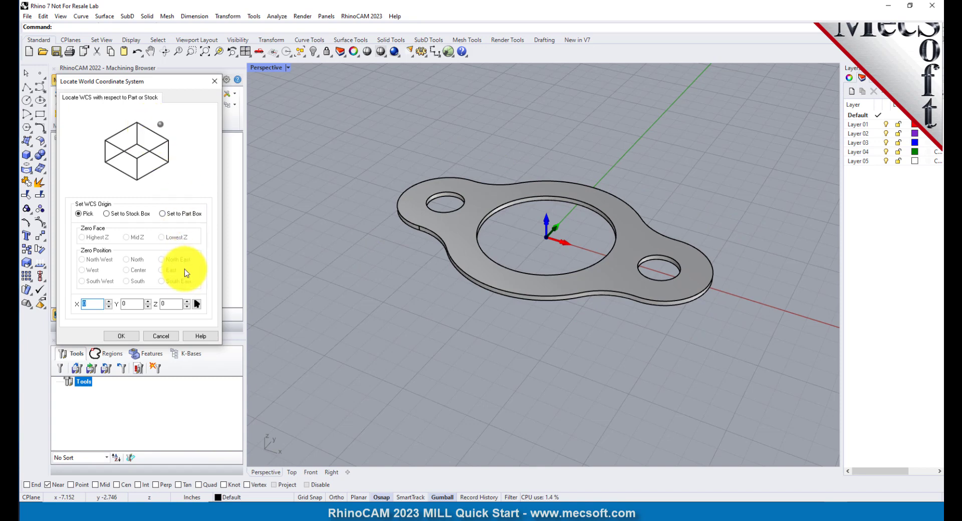
pyautogui.click(106, 214)
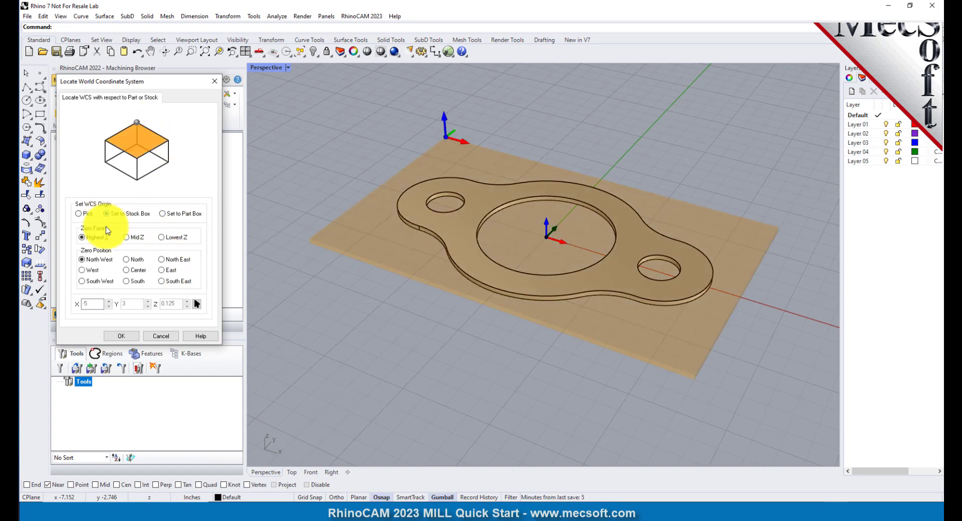
pyautogui.click(82, 238)
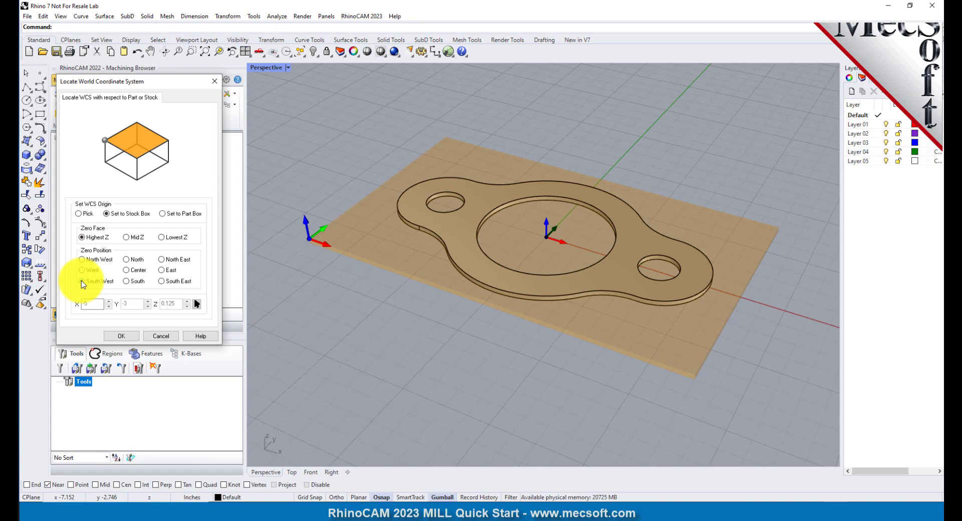
pyautogui.scroll(5, 305, 235)
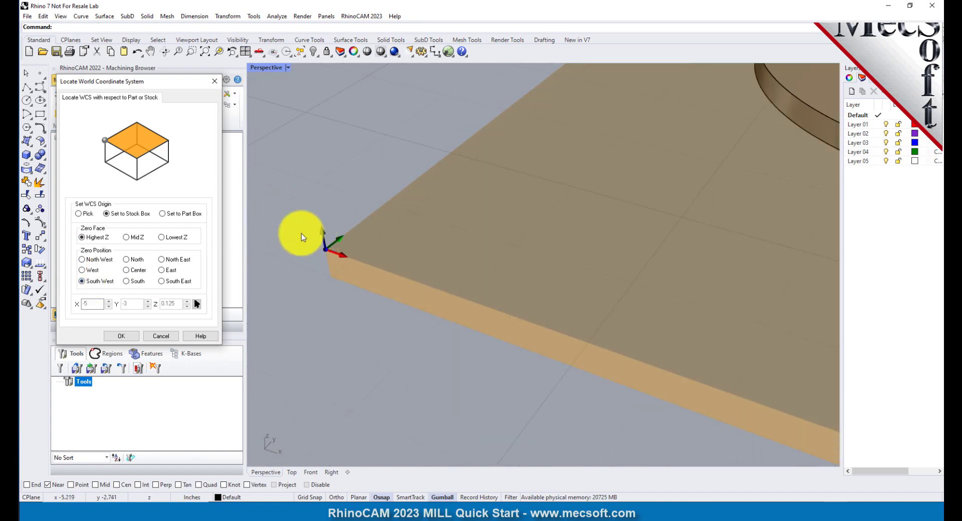
pyautogui.scroll(-6, 325, 233)
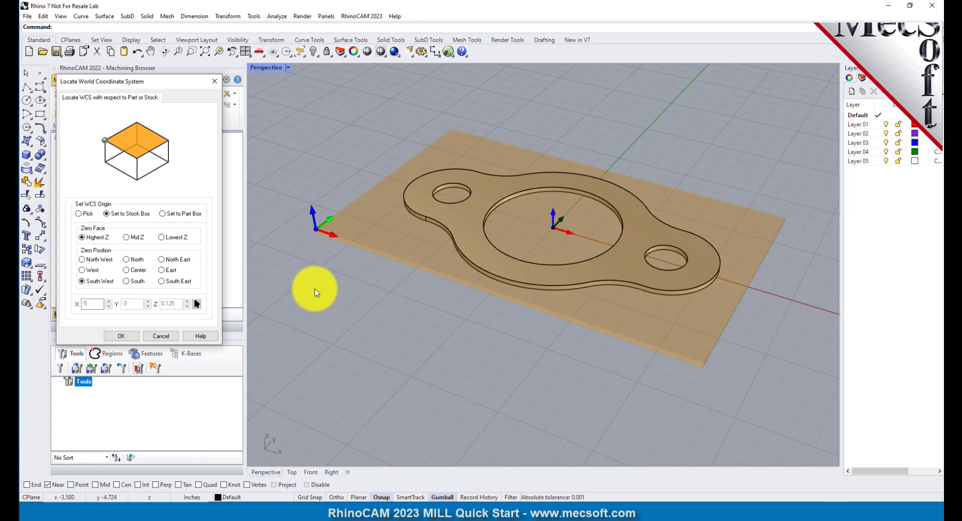
pyautogui.click(126, 335)
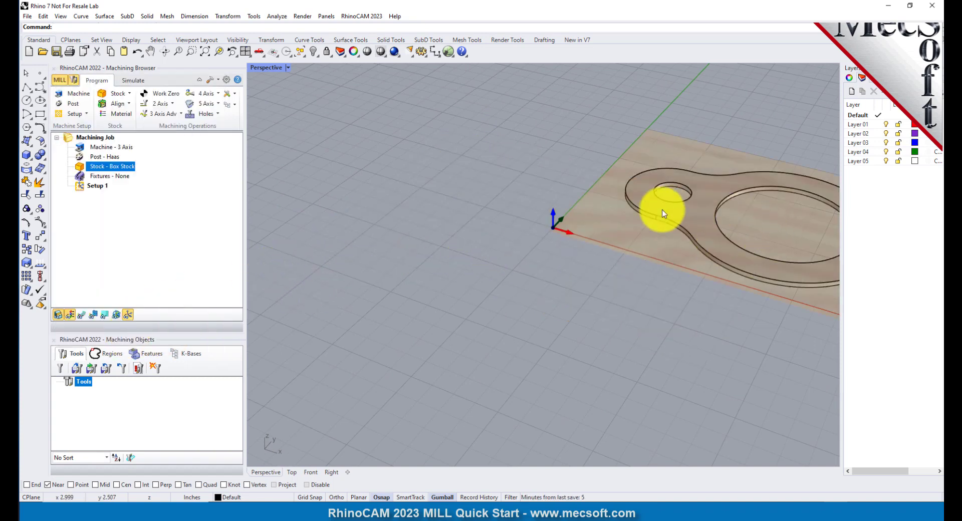
# Generate a Work Zero in Setup 1, set to the stock box with zero face Highest Z and position South West.
pyautogui.scroll(-5, 400, 251)
pyautogui.scroll(2, 526, 228)
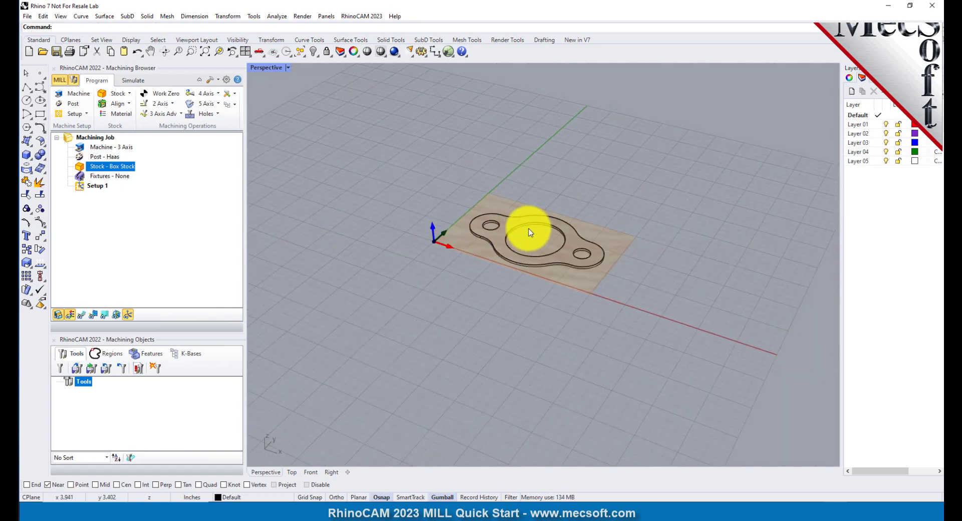
pyautogui.scroll(2, 525, 231)
pyautogui.scroll(2, 518, 247)
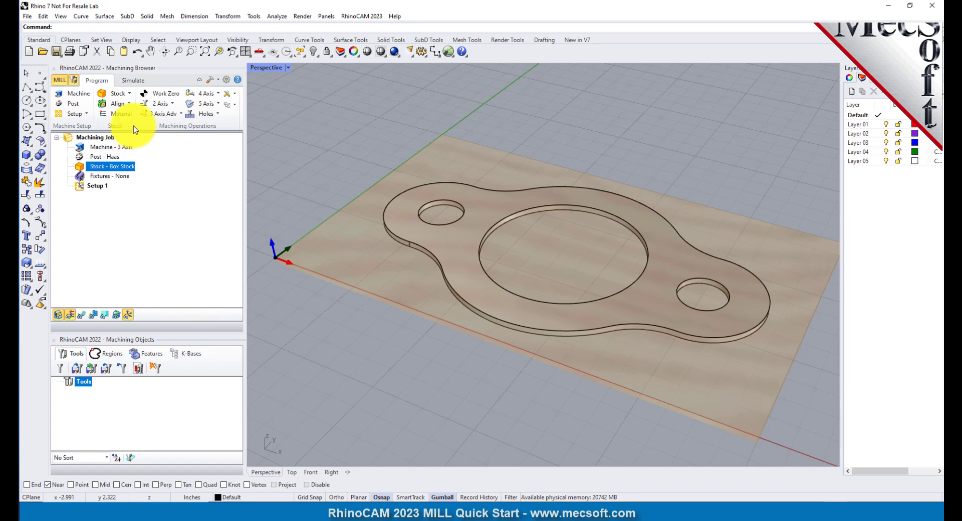
pyautogui.click(170, 95)
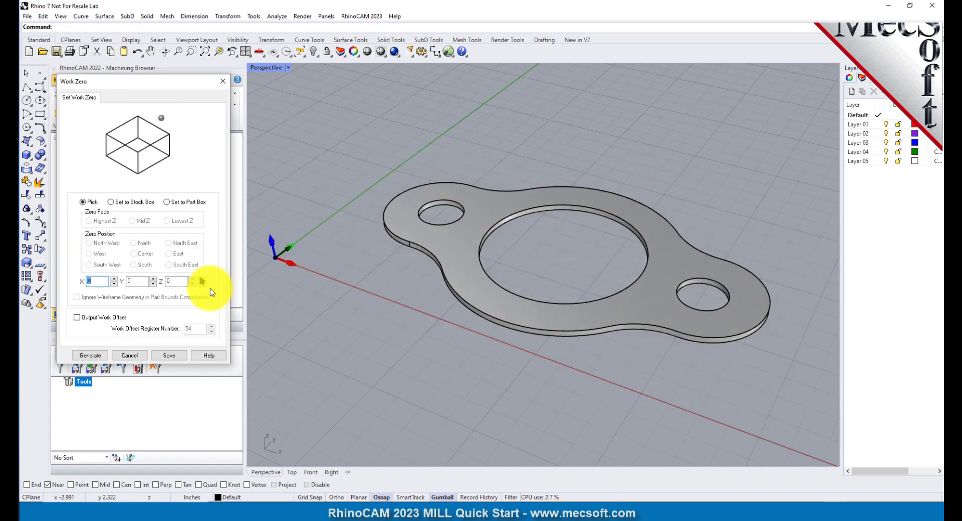
pyautogui.click(111, 202)
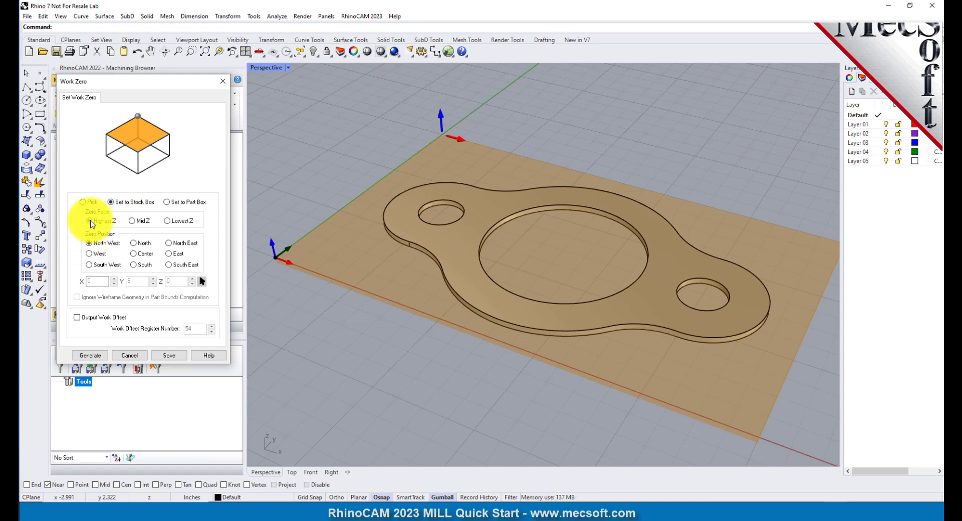
pyautogui.click(90, 266)
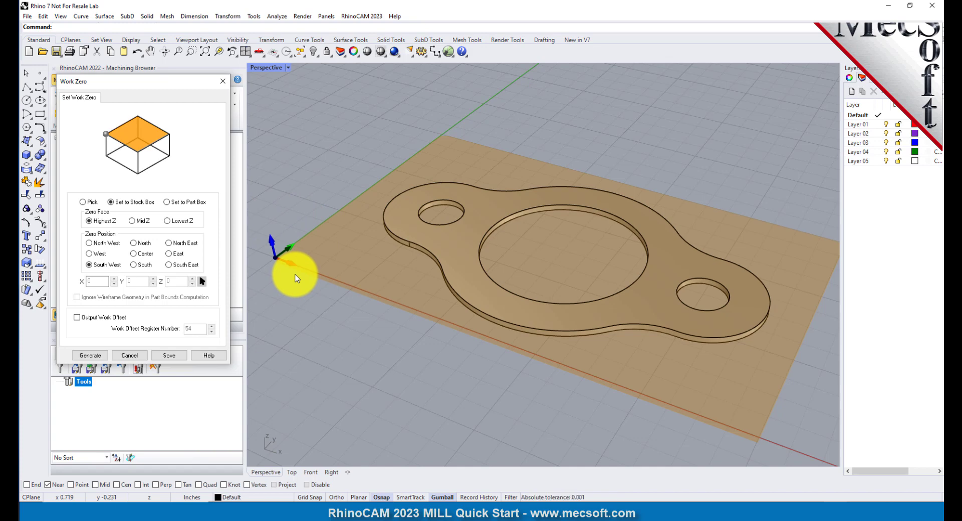
pyautogui.click(93, 355)
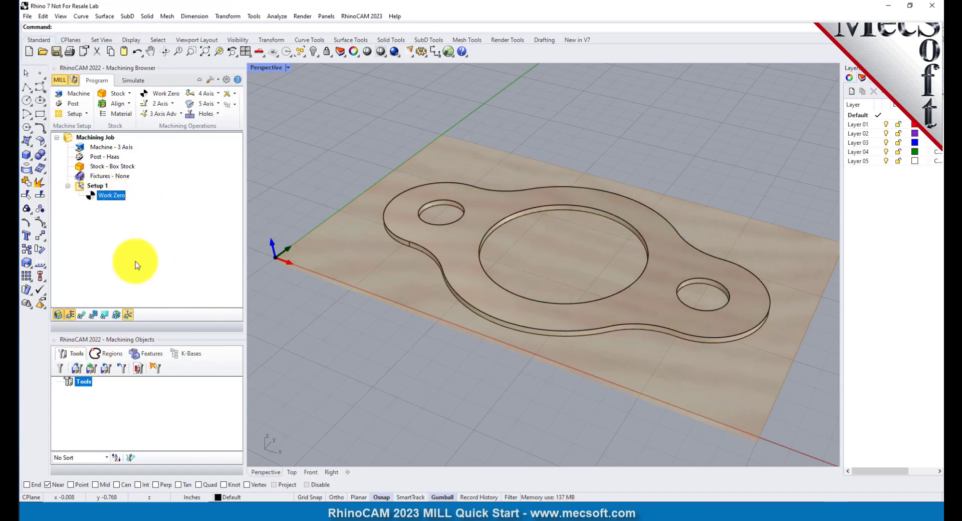
# Toggle the coordinate system display off and back on.
pyautogui.click(130, 315)
pyautogui.click(129, 315)
pyautogui.click(129, 315)
pyautogui.click(129, 315)
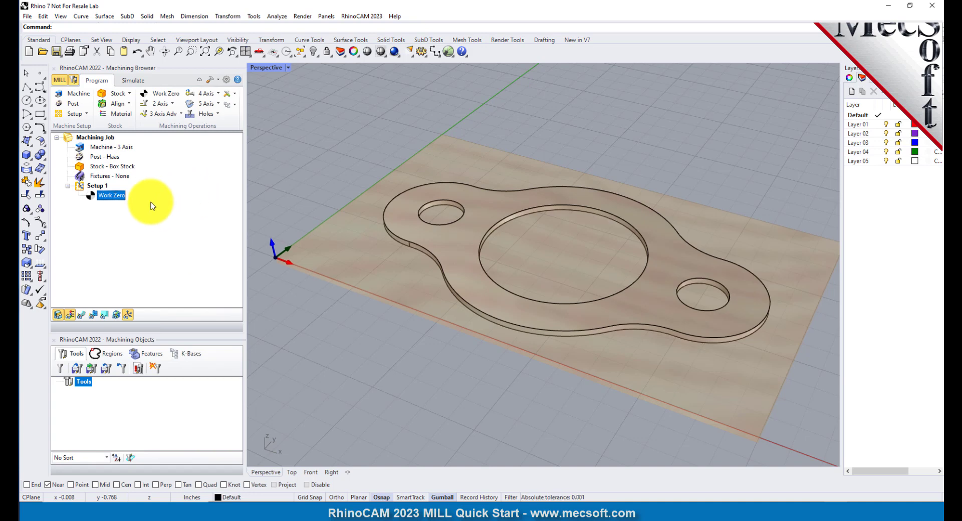
# Define a flat end mill named FlatMill-0.5 with a tool diameter of 0.5.
pyautogui.click(61, 369)
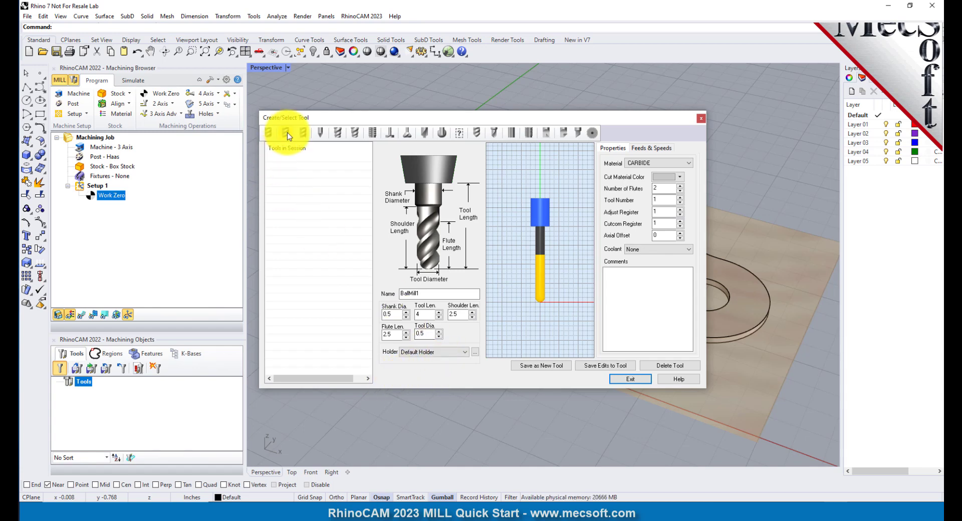
pyautogui.click(269, 132)
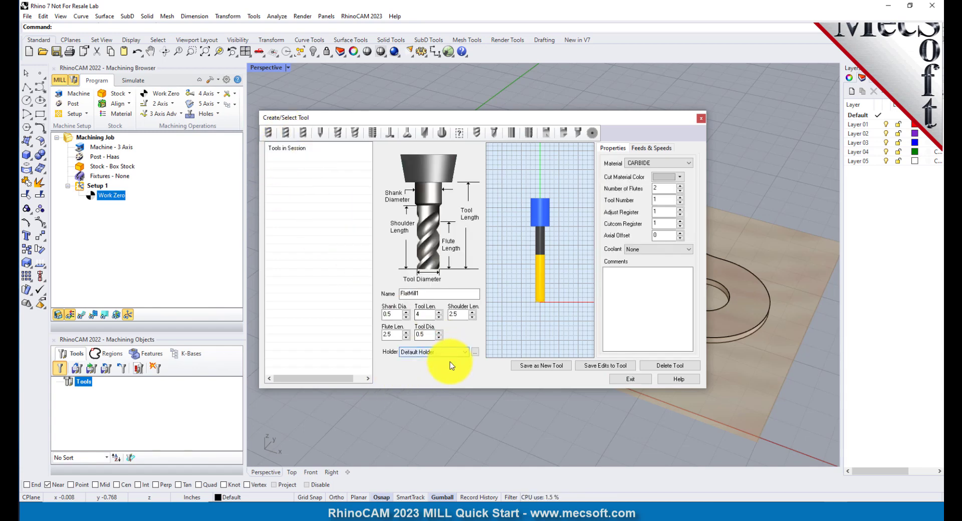
pyautogui.doubleClick(429, 293)
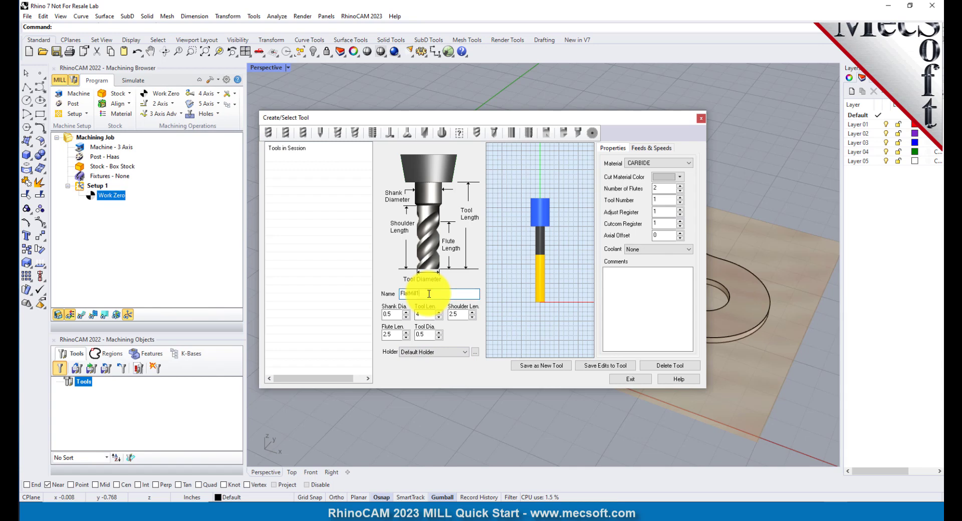
pyautogui.write('-0.5')
pyautogui.click(423, 334)
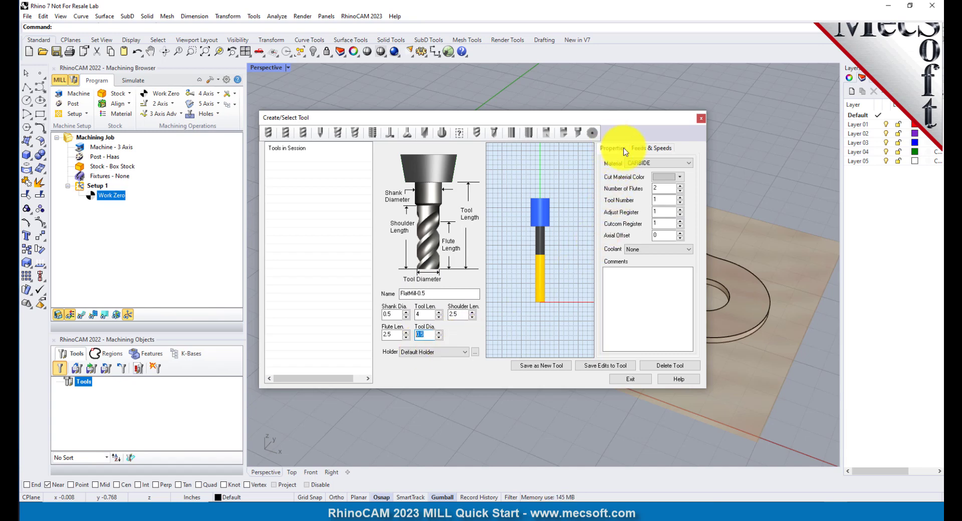
# Set the flat mill's material to HSS and use tool number 1.
pyautogui.click(656, 162)
pyautogui.click(647, 178)
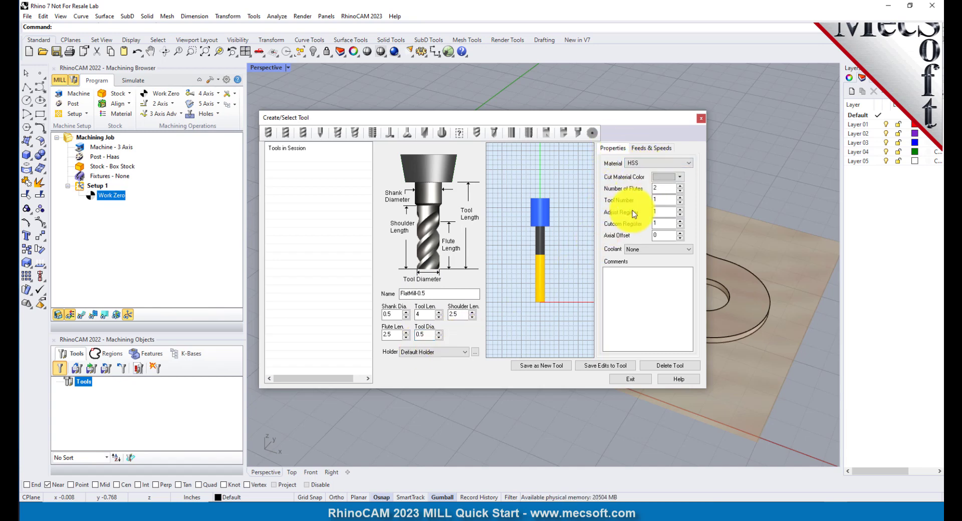
pyautogui.doubleClick(666, 200)
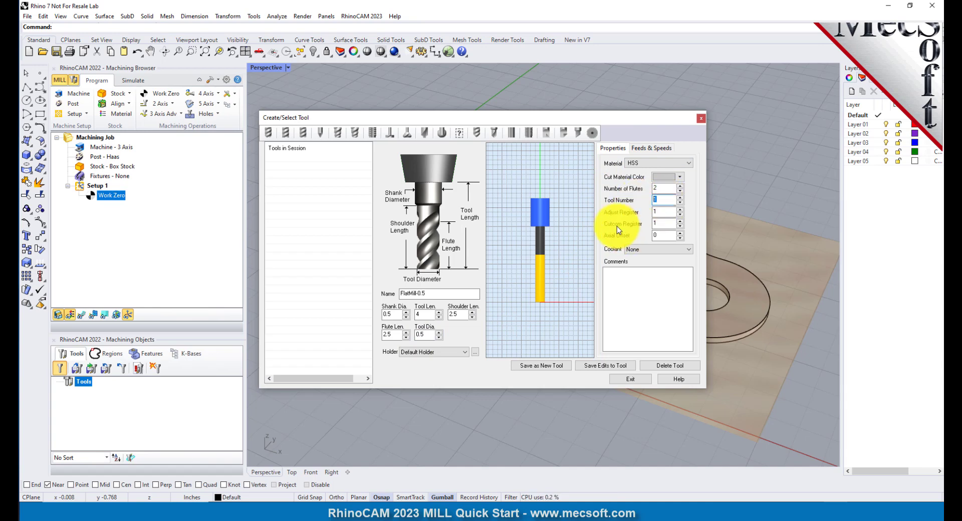
# Load the flat mill's feeds and speeds from the table for WOOD stock and HSS tool material, accepting modified maximum values.
pyautogui.click(650, 148)
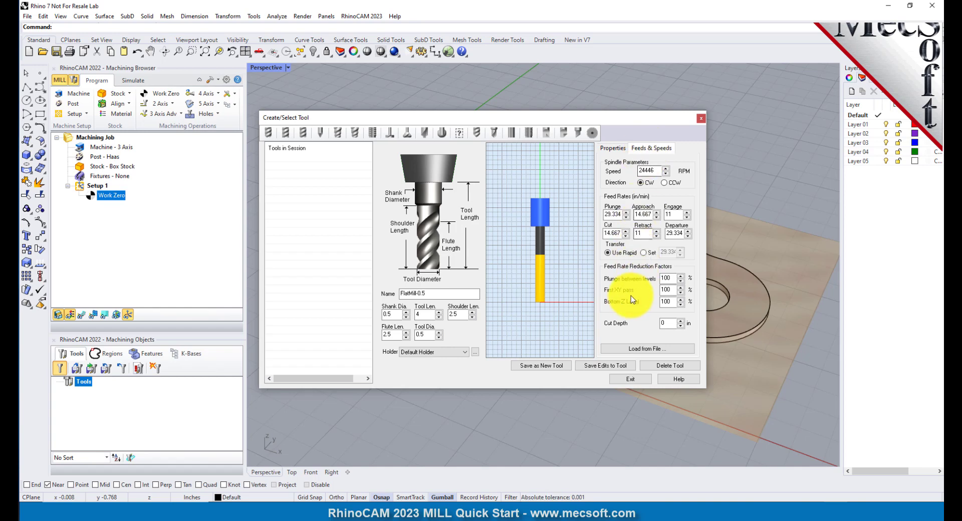
pyautogui.click(666, 348)
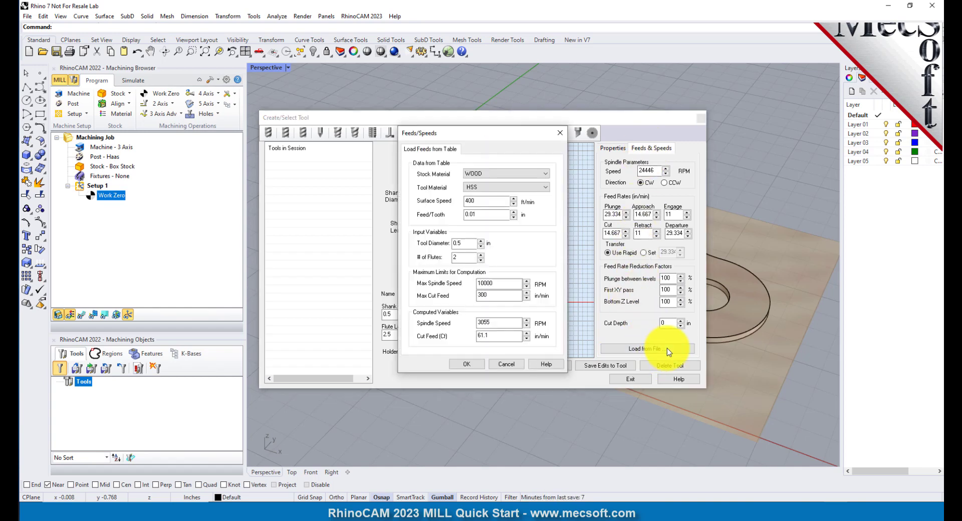
pyautogui.click(496, 174)
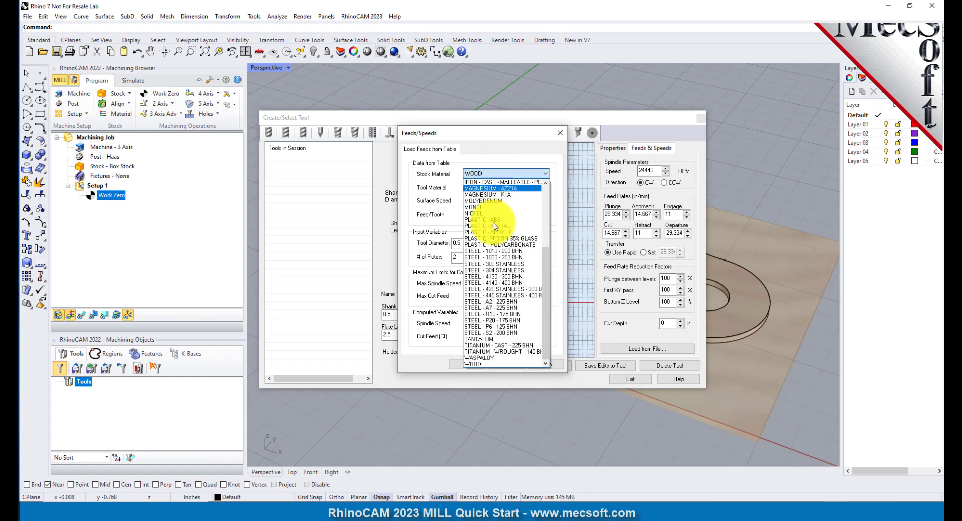
pyautogui.click(483, 363)
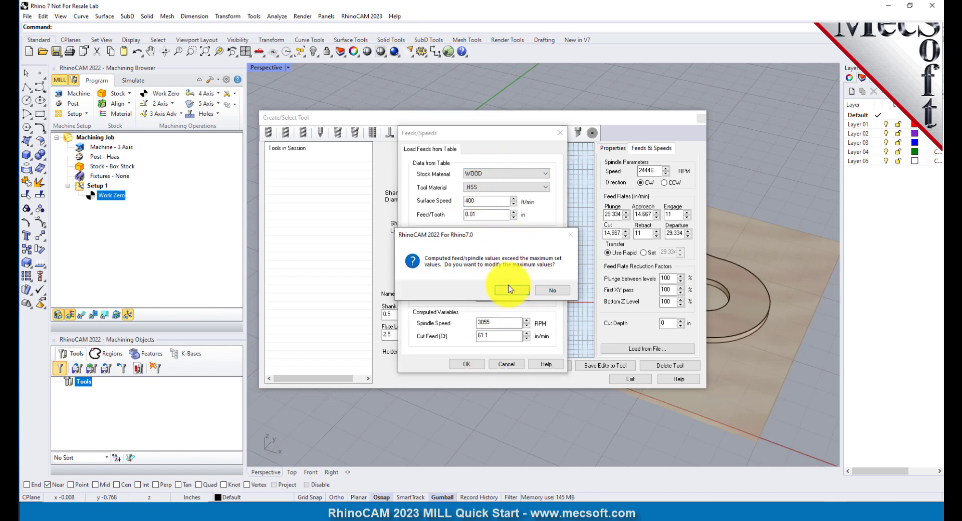
pyautogui.click(509, 286)
pyautogui.click(483, 188)
pyautogui.click(477, 200)
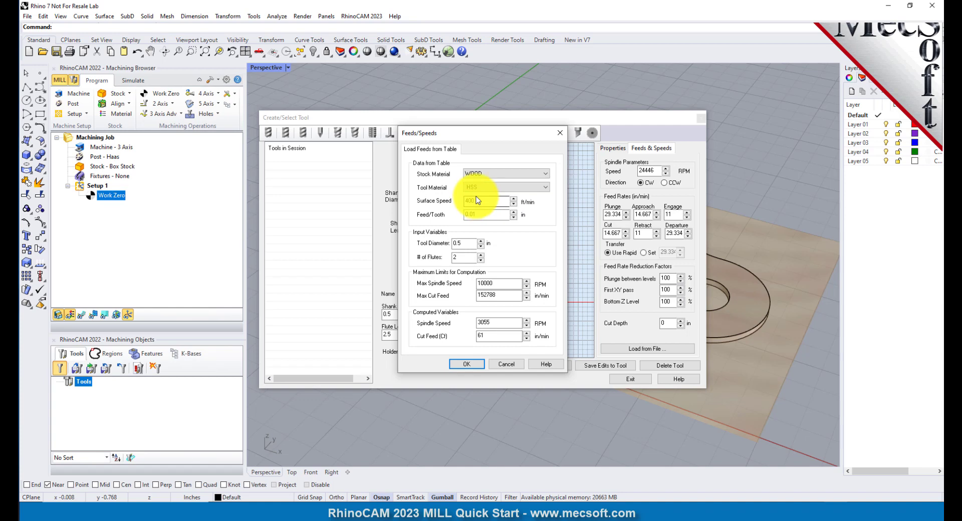
pyautogui.click(466, 364)
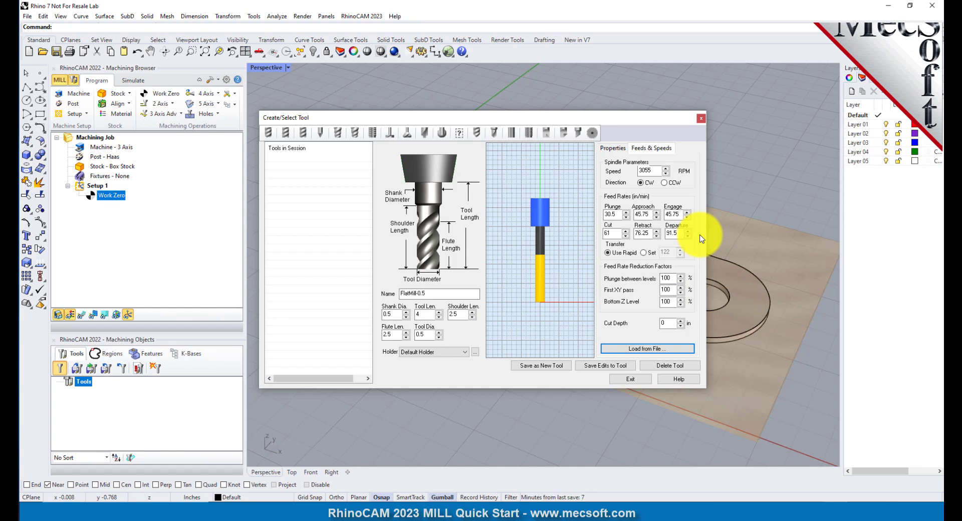
# Save FlatMill-0.5 as a new tool in the session and finish tool creation.
pyautogui.click(550, 366)
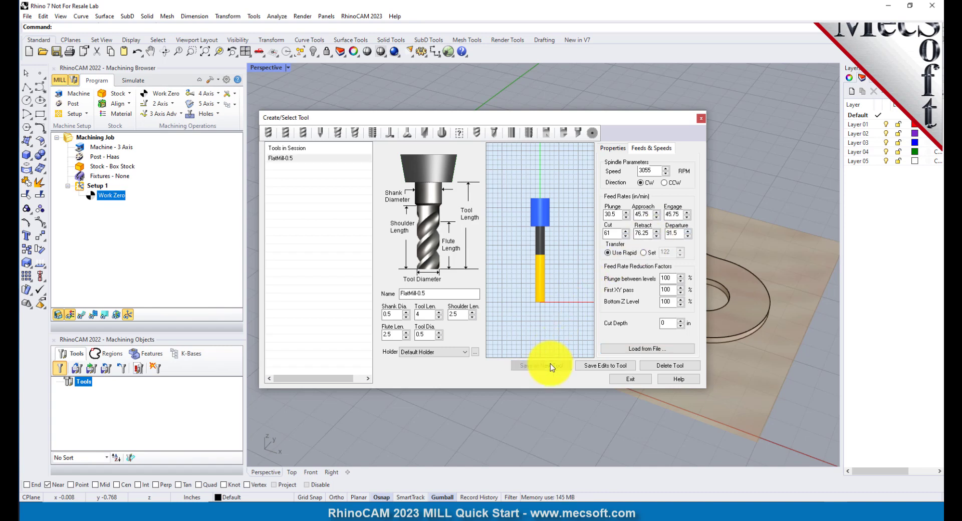
pyautogui.click(283, 158)
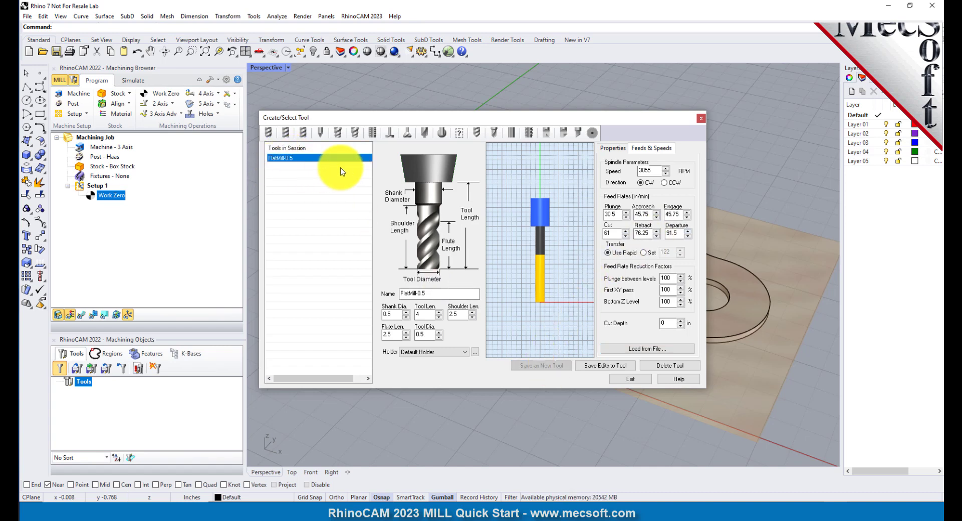
pyautogui.click(631, 379)
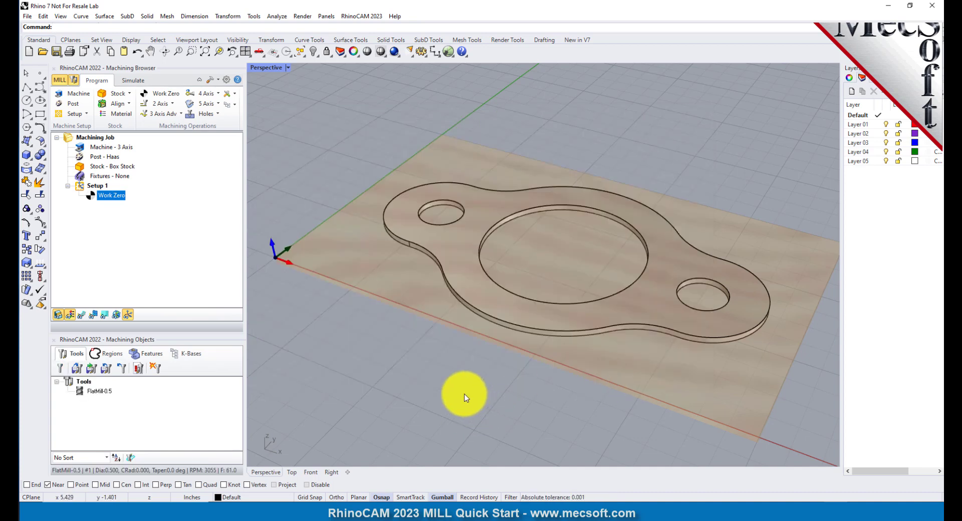
pyautogui.click(69, 403)
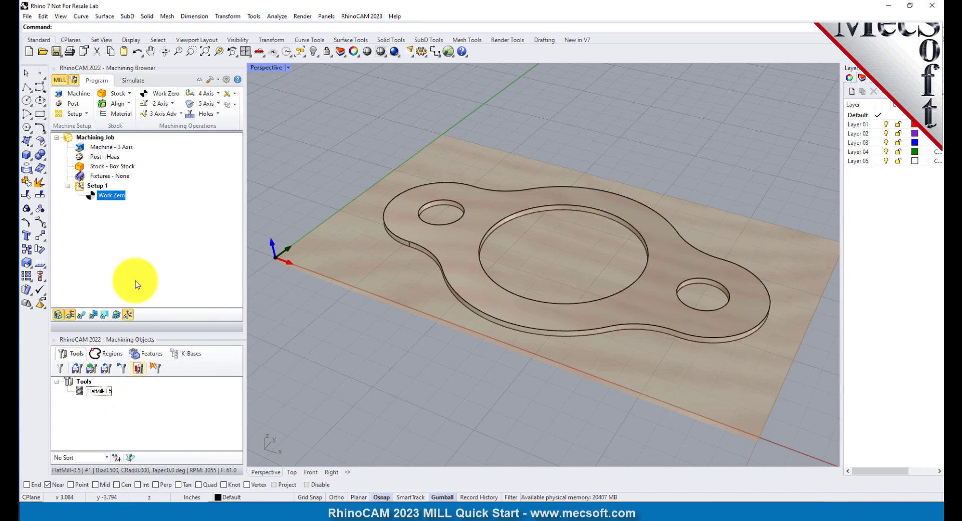
# Create a 2 1/2 Axis Profiling operation with the top edges of the large center hole and both small holes as part regions.
pyautogui.click(169, 103)
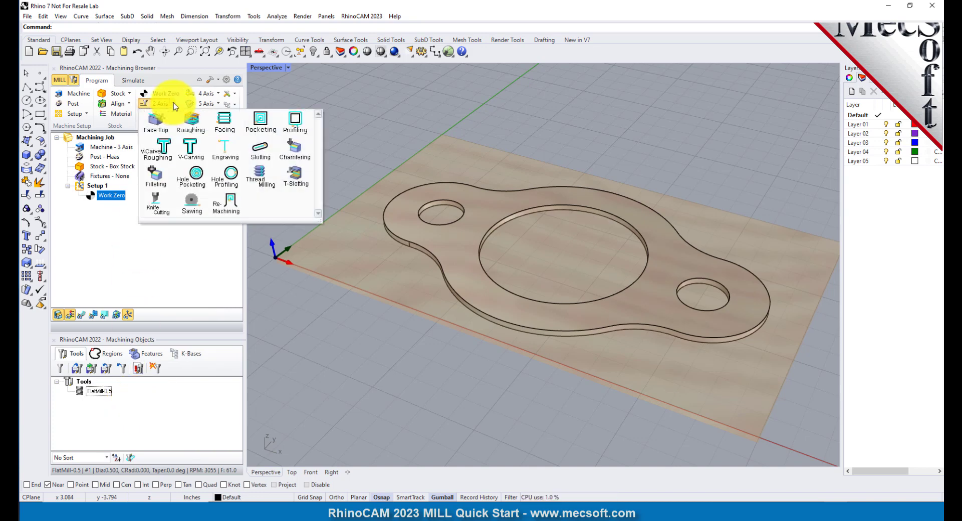
pyautogui.click(297, 131)
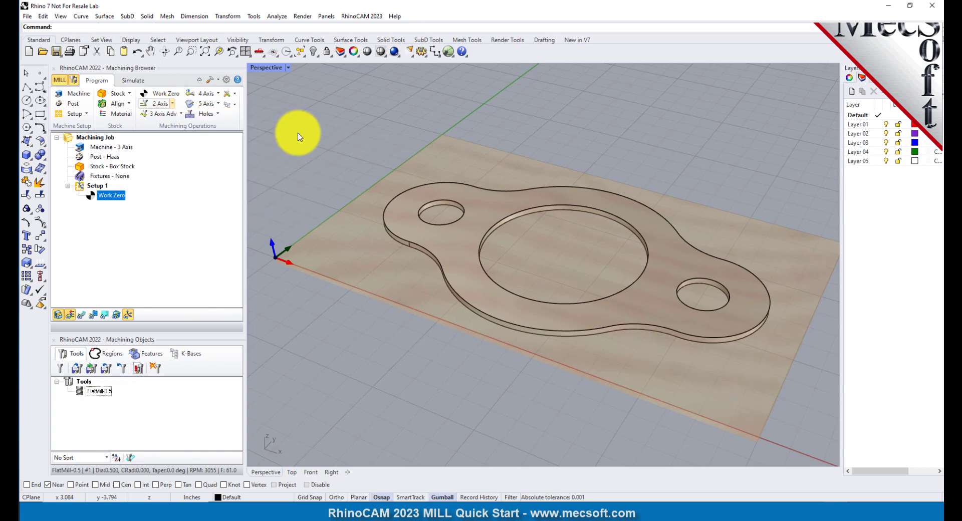
pyautogui.moveTo(182, 88); pyautogui.dragTo(261, 88)
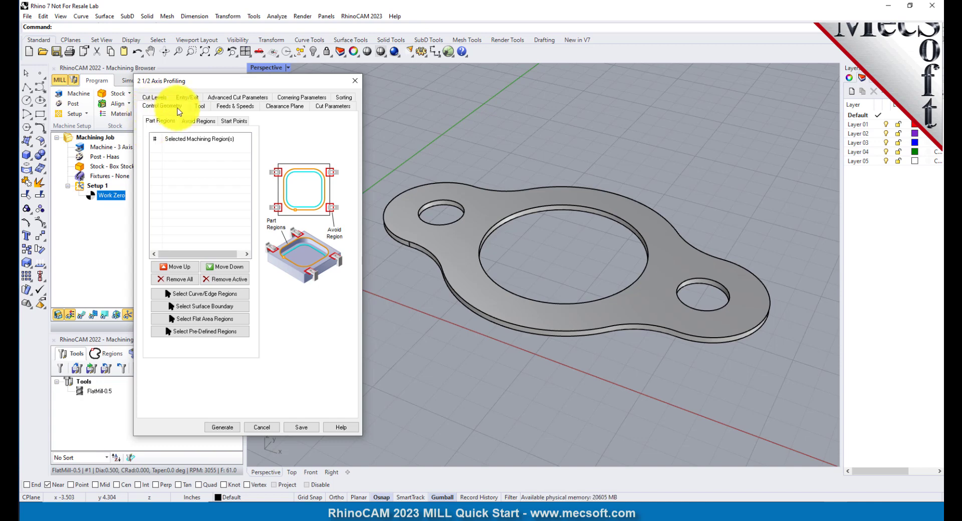
pyautogui.click(212, 294)
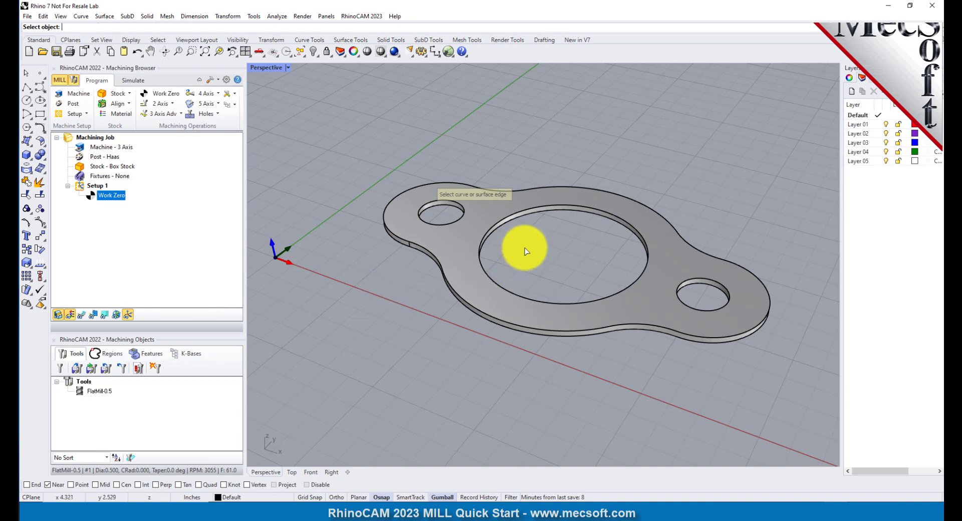
pyautogui.click(532, 208)
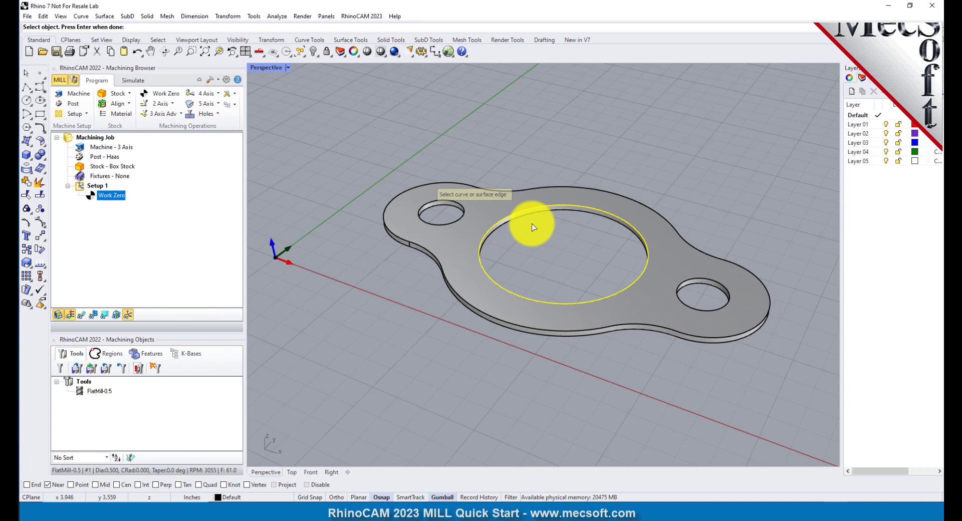
pyautogui.click(446, 220)
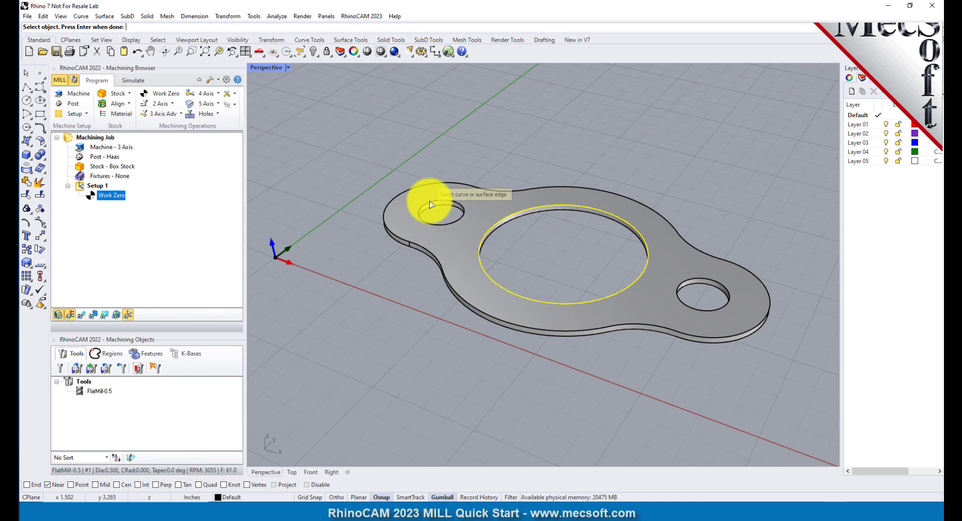
pyautogui.click(690, 281)
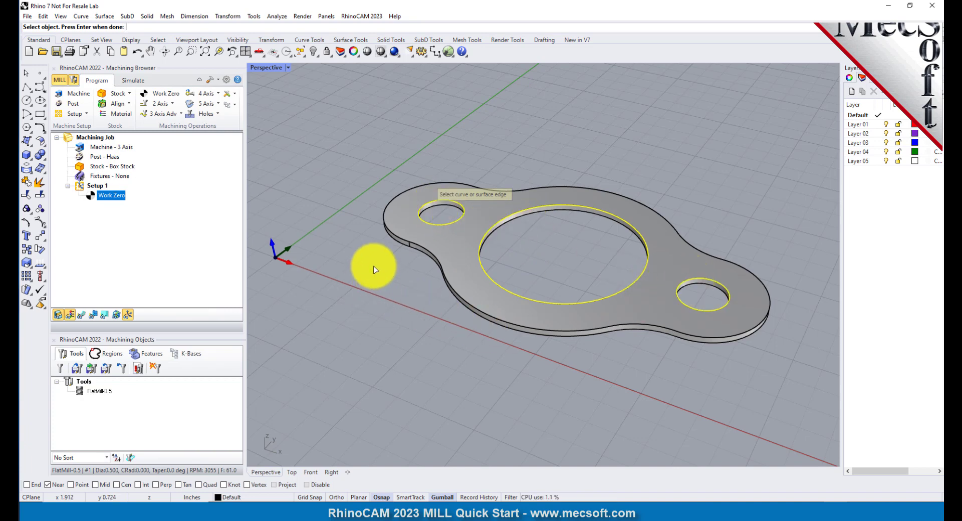
pyautogui.press('Return')
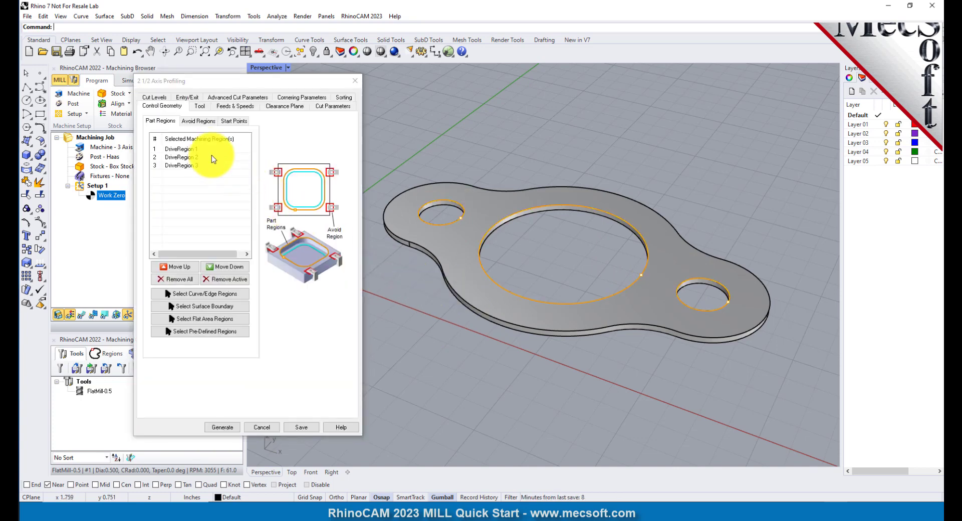
# Highlight each of the three selected drive regions in turn to check which hole edge it represents.
pyautogui.click(196, 83)
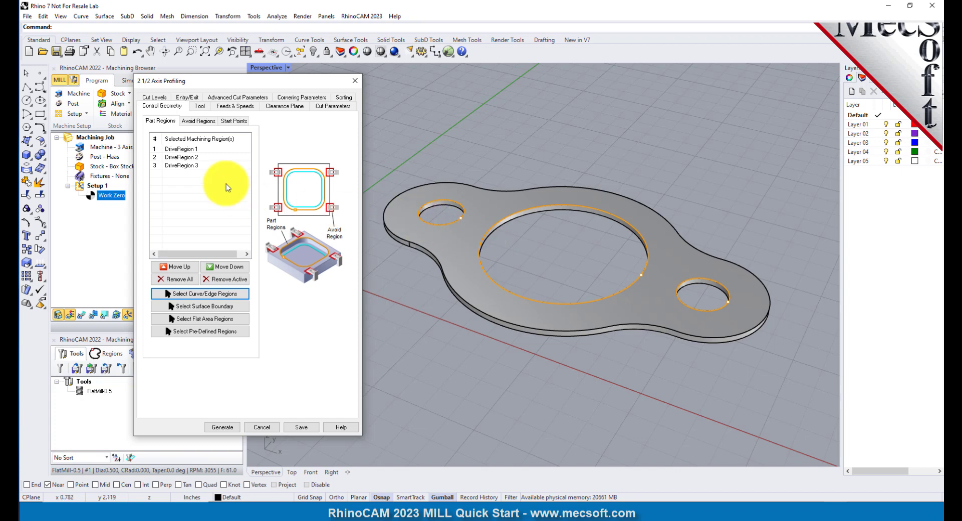
pyautogui.click(199, 149)
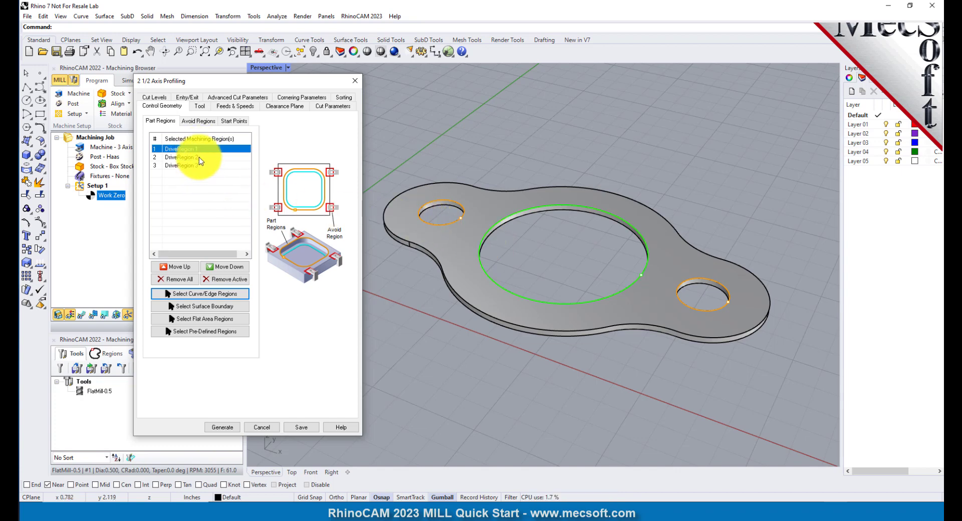
pyautogui.click(199, 156)
pyautogui.click(197, 165)
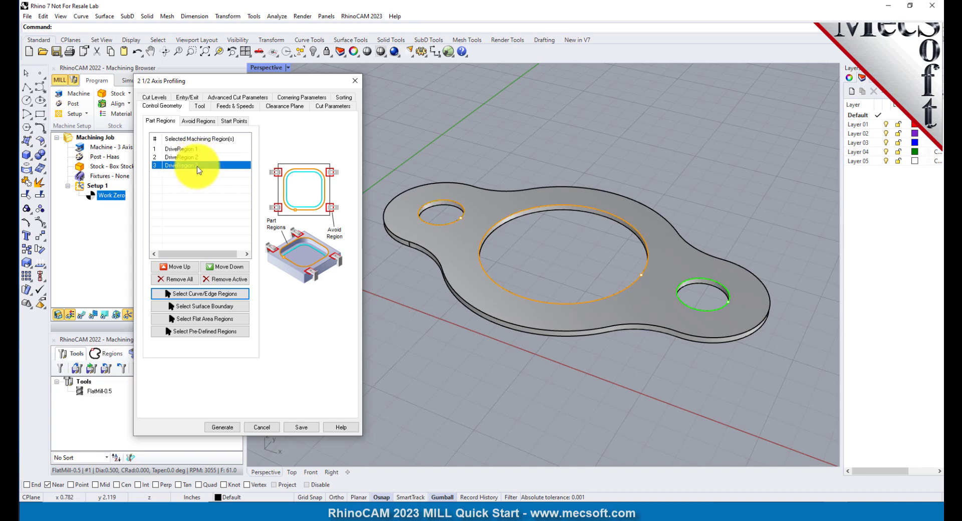
pyautogui.click(196, 150)
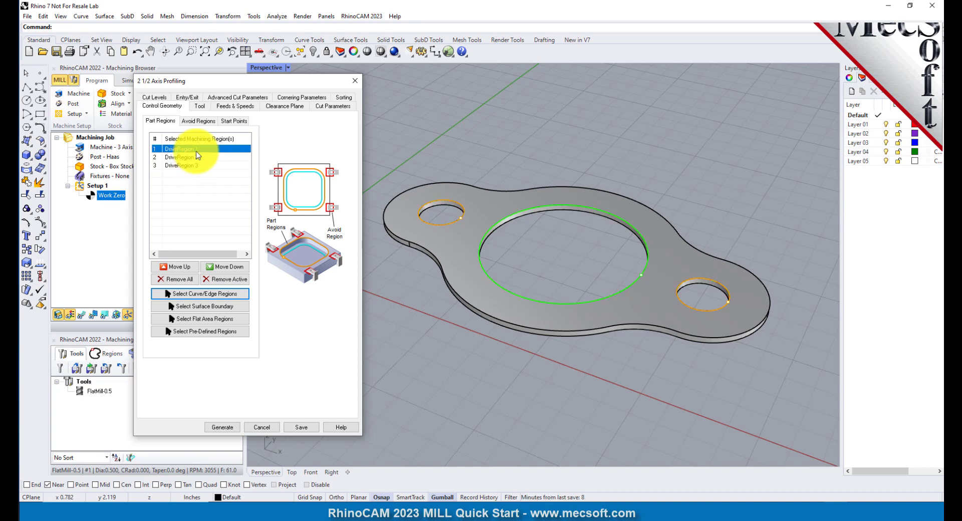
# Use FlatMill-0.5 for the profiling operation and load its feeds and speeds from the tool.
pyautogui.click(199, 105)
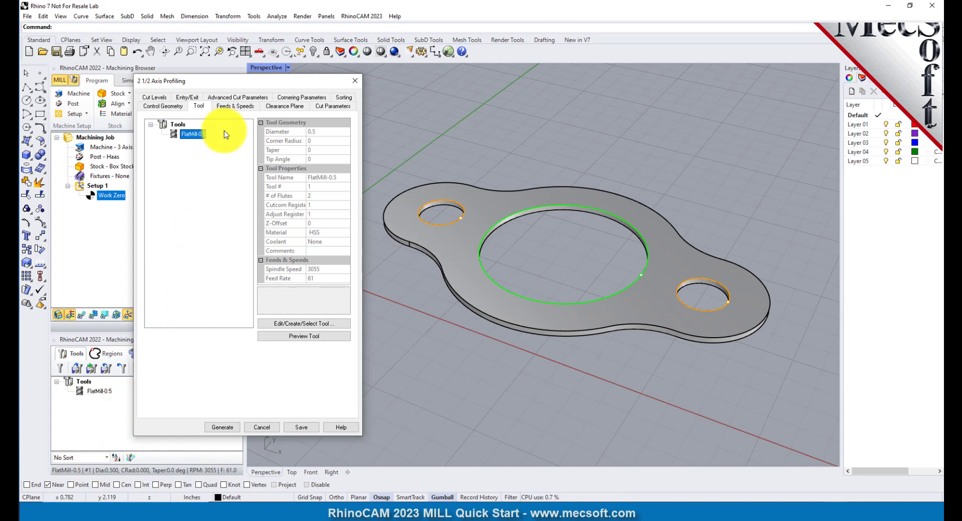
pyautogui.click(230, 107)
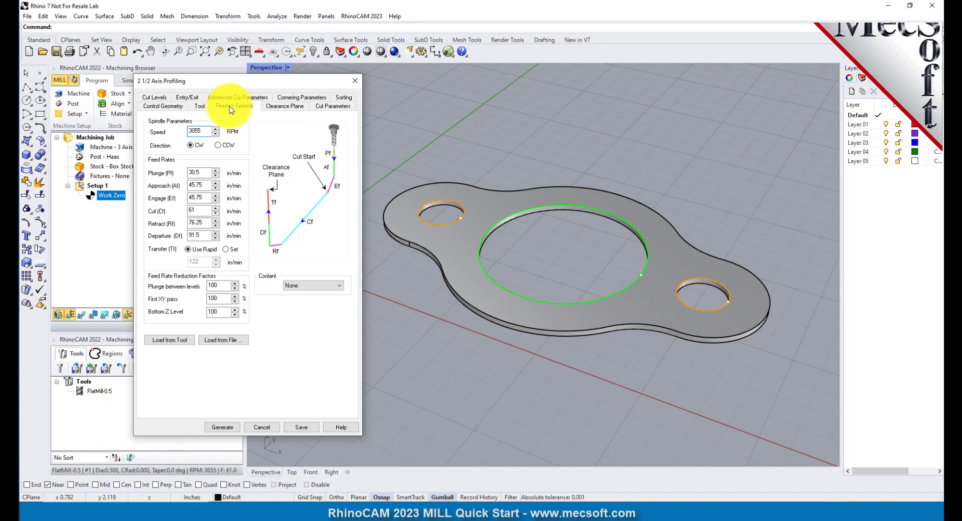
pyautogui.click(182, 340)
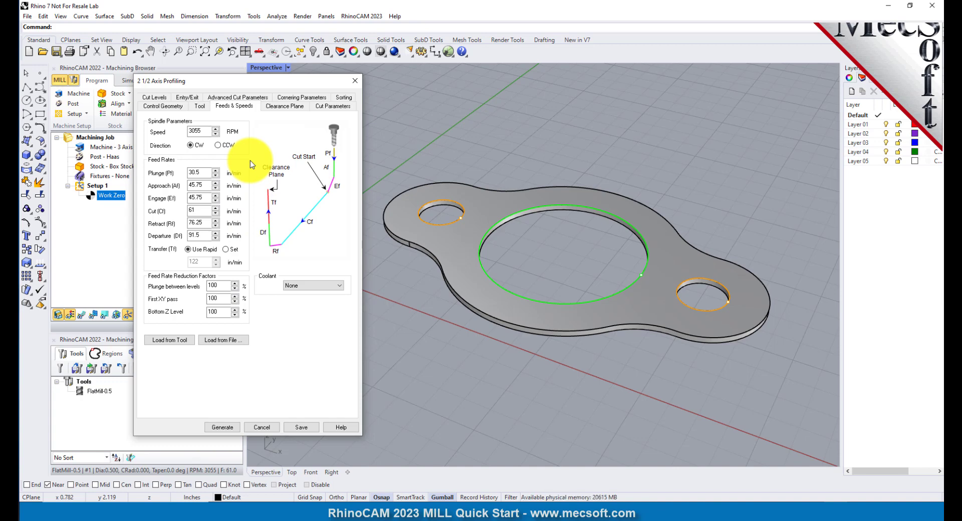
# Use the Automatic clearance plane definition with Clearance Plane as the cut transfer method.
pyautogui.click(289, 107)
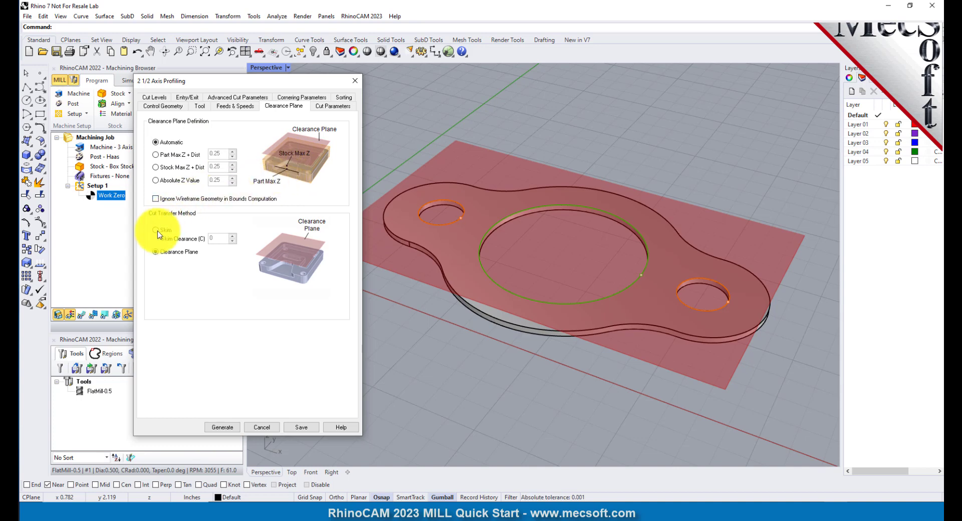
pyautogui.click(157, 254)
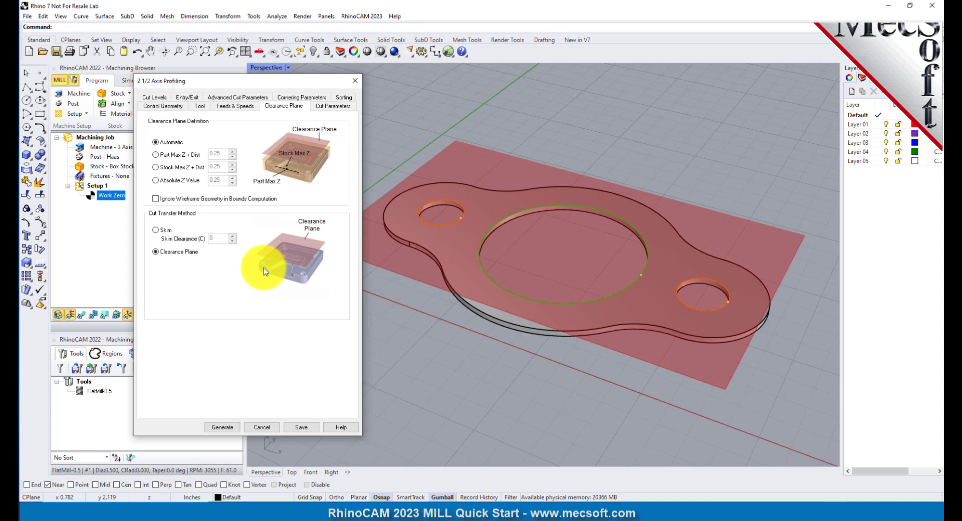
pyautogui.moveTo(590, 332)
pyautogui.mouseDown(button='right')
pyautogui.moveTo(554, 275)
pyautogui.moveTo(595, 328)
pyautogui.mouseUp(button='right')
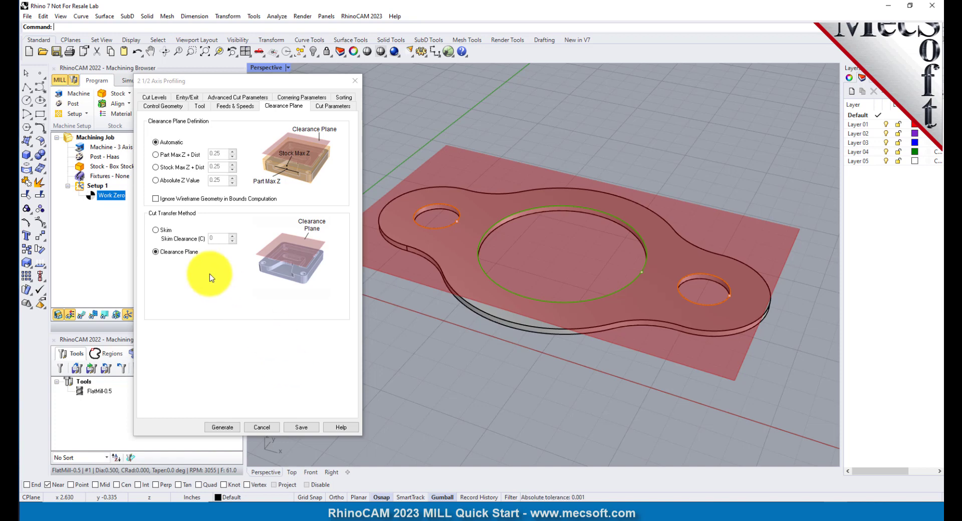
# In the profiling cut parameters, enable the outside/inside option for closed curves with Inside as the cutting side.
pyautogui.click(333, 105)
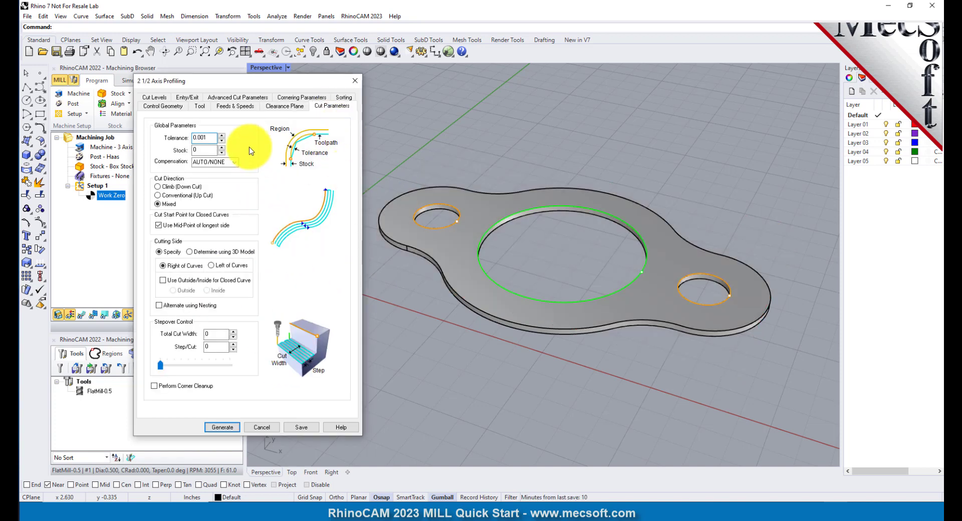
pyautogui.doubleClick(201, 150)
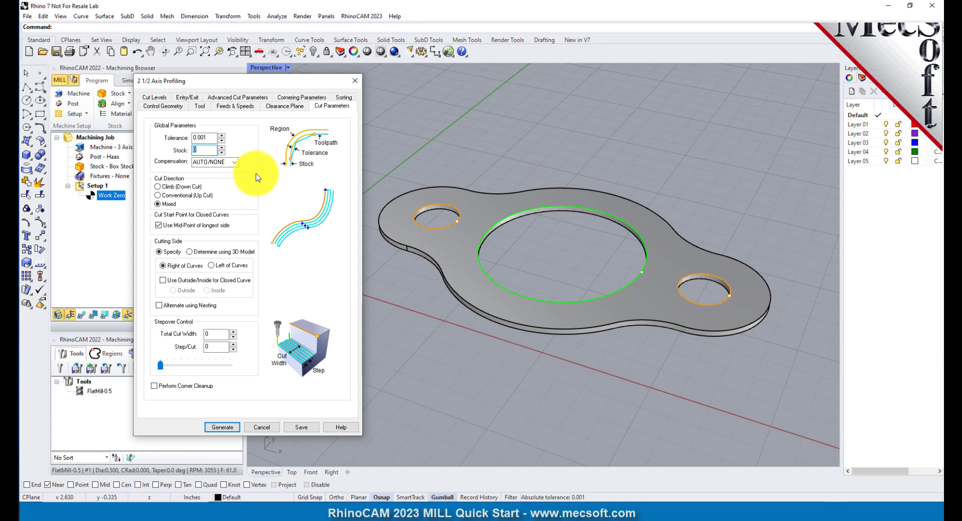
pyautogui.click(162, 280)
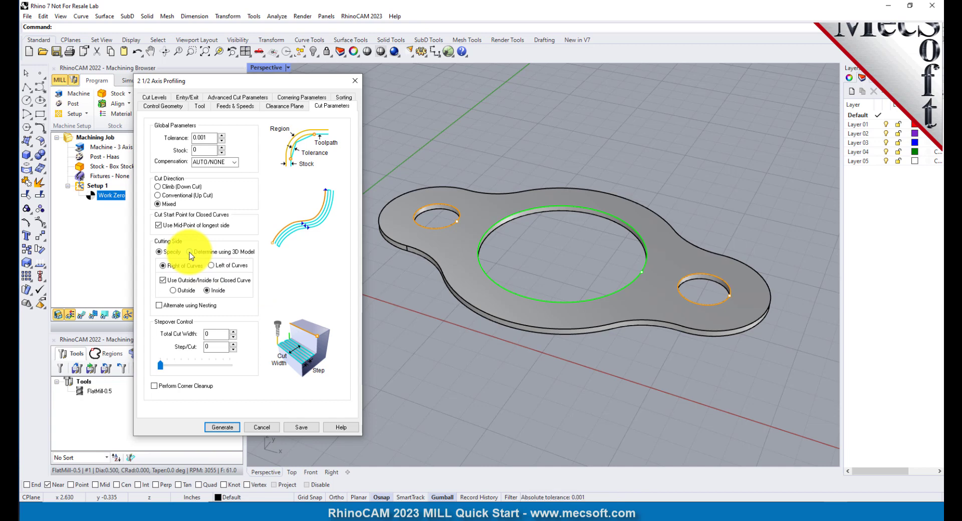
pyautogui.moveTo(450, 227); pyautogui.dragTo(569, 261, button='right')
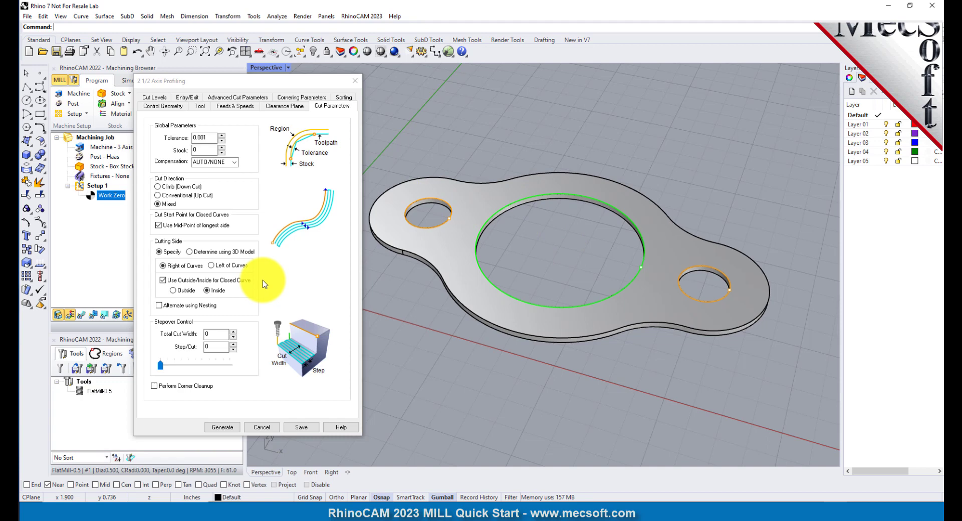
# Set the profiling operation's total cut depth to 0.125 in, with the cut geometry located at top.
pyautogui.click(157, 97)
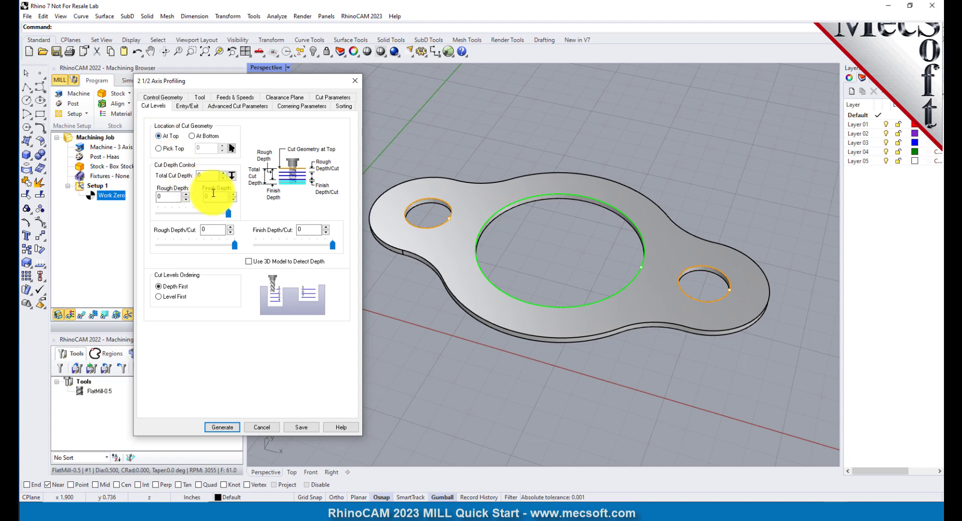
pyautogui.click(179, 176)
pyautogui.write('0.125')
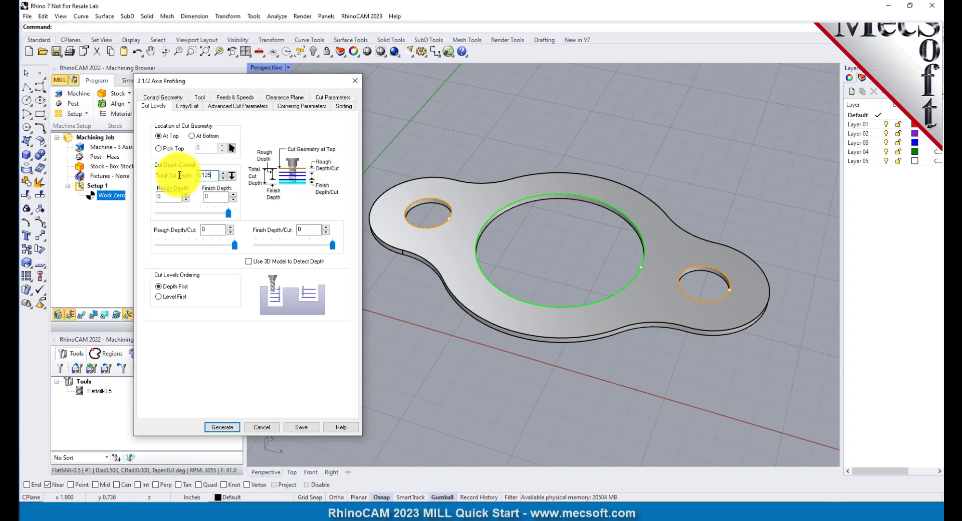
pyautogui.click(167, 197)
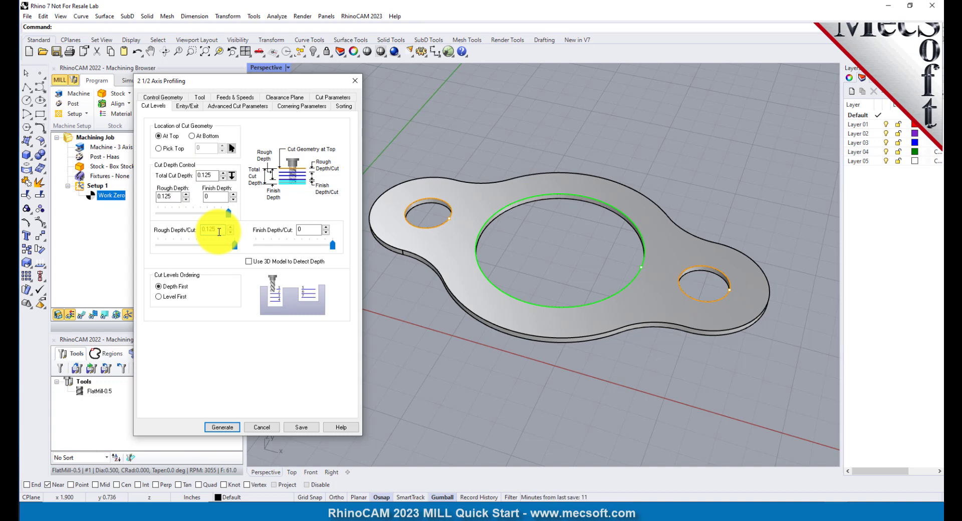
# Set both the entry and exit motions of the profiling operation to None and generate its toolpath.
pyautogui.click(188, 106)
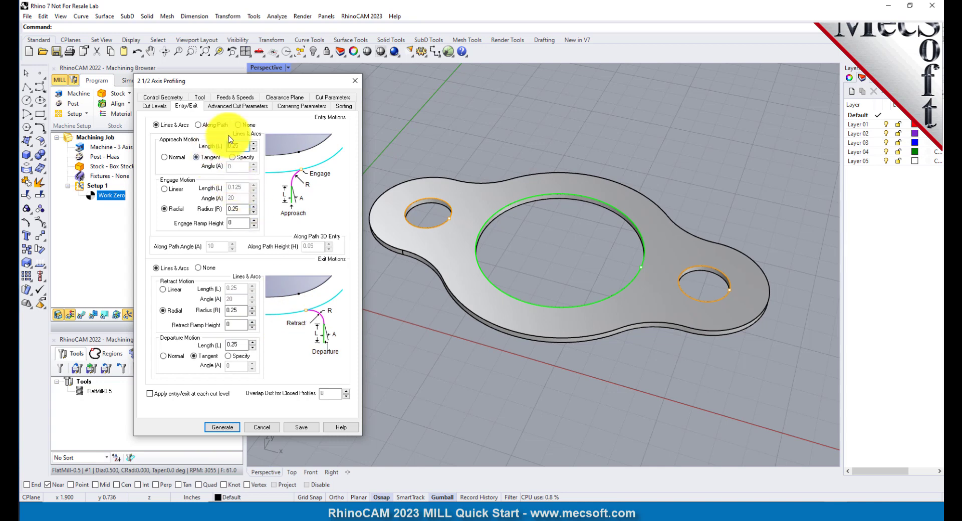
pyautogui.click(238, 125)
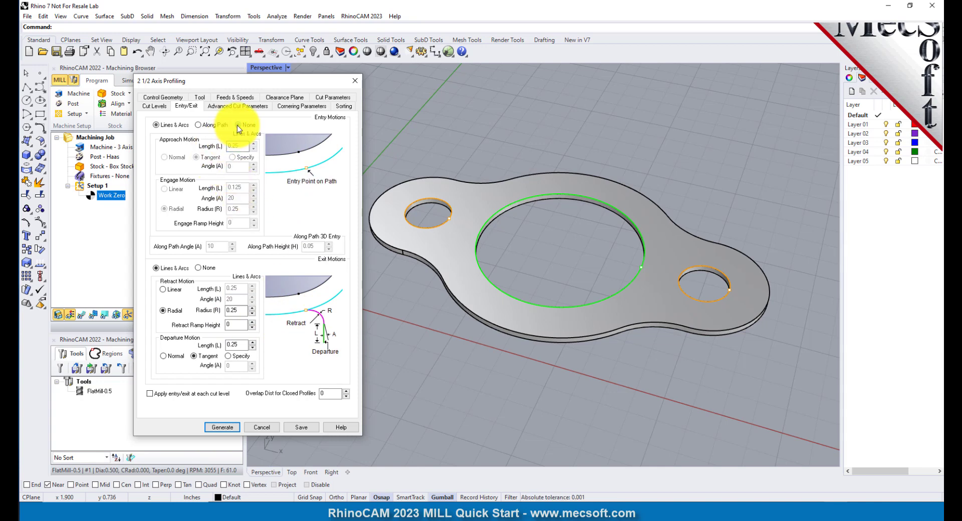
pyautogui.click(198, 267)
pyautogui.click(226, 426)
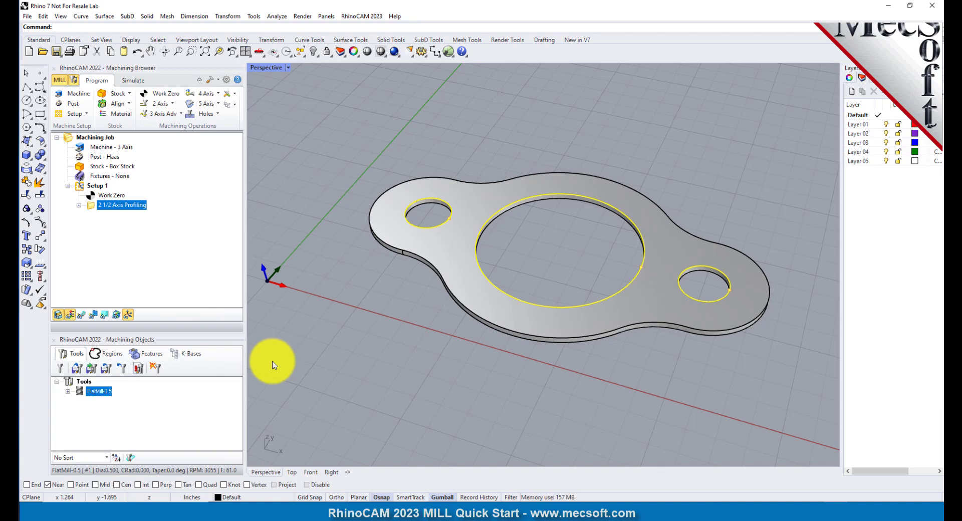
# Turn on the toolpath display and inspect the profiling toolpath inside the gasket's three holes.
pyautogui.moveTo(554, 365); pyautogui.dragTo(591, 345, button='right')
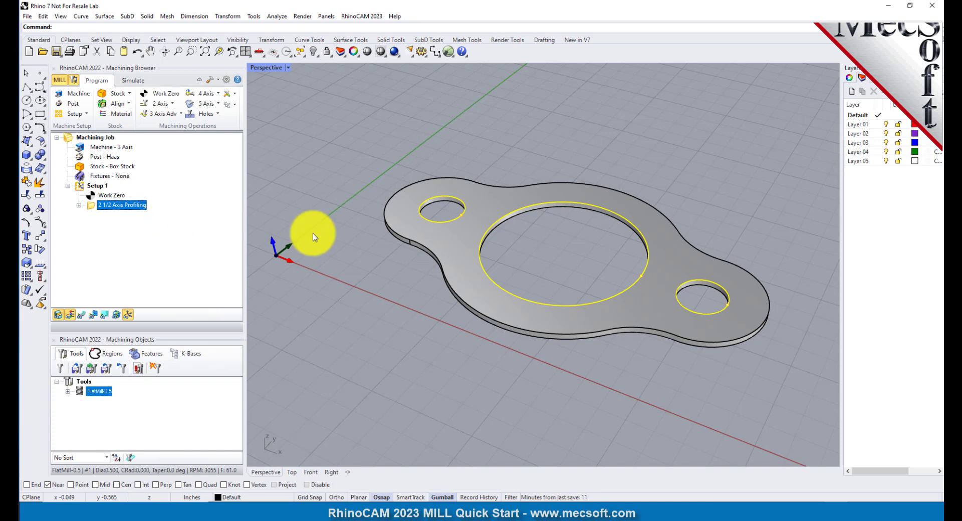
pyautogui.click(82, 316)
pyautogui.click(83, 315)
pyautogui.click(82, 315)
pyautogui.click(82, 316)
pyautogui.click(82, 316)
pyautogui.click(386, 168)
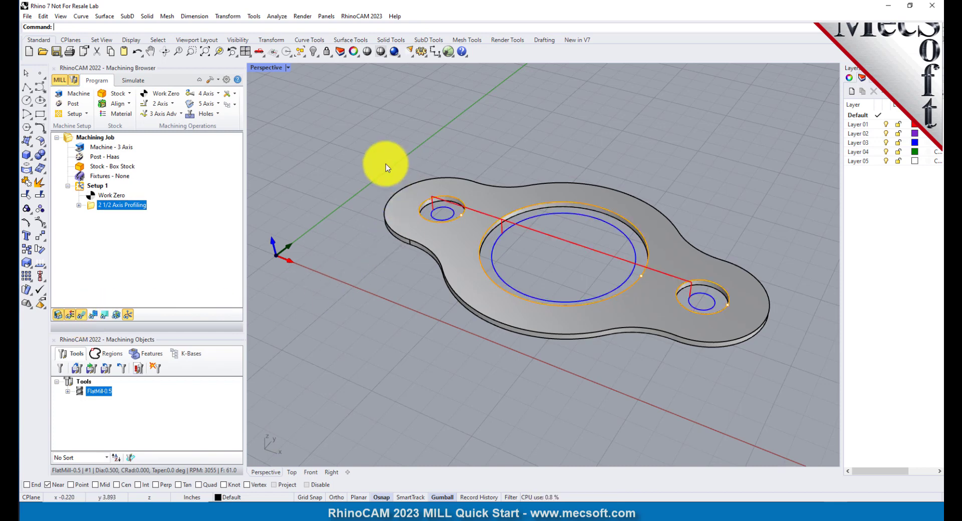
pyautogui.scroll(2, 591, 260)
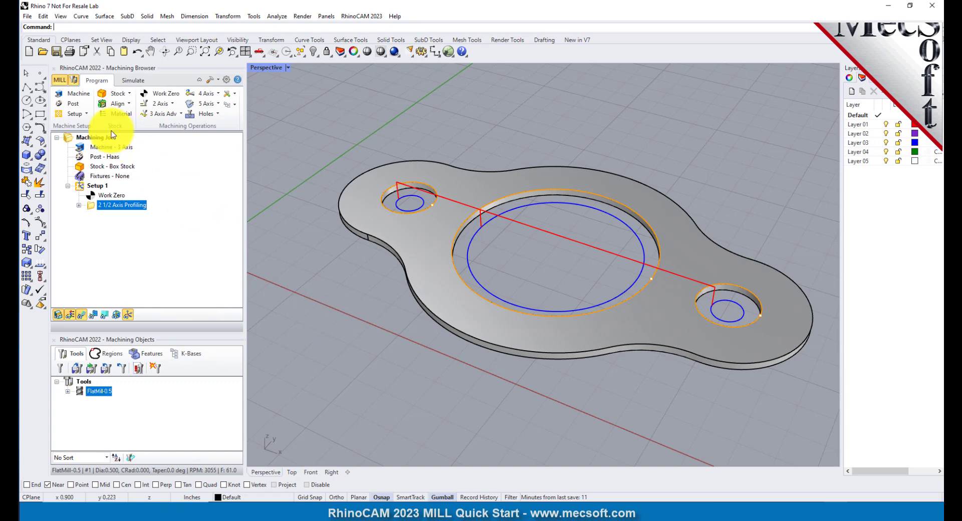
# Simulate the hole profiling operation at the slowest speed and switch off the stock's wood material texture.
pyautogui.click(131, 82)
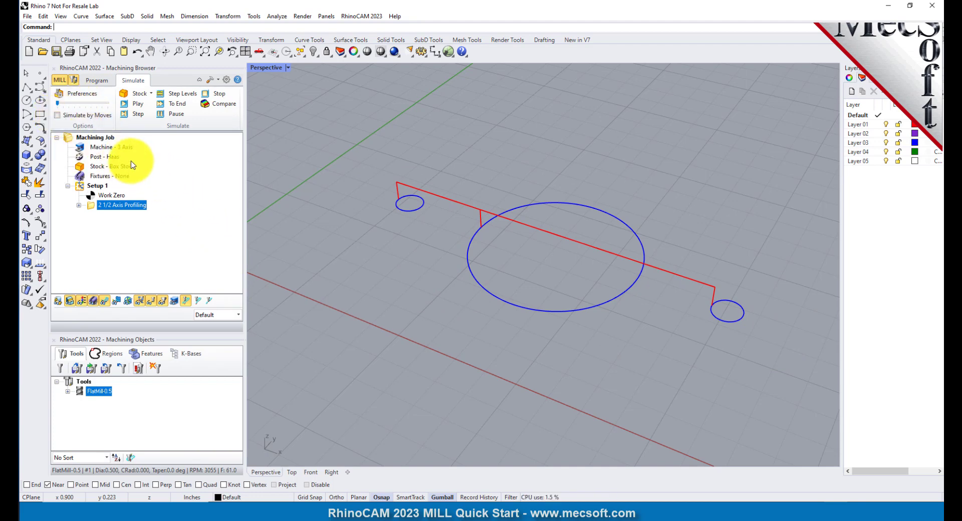
pyautogui.click(57, 103)
pyautogui.click(140, 104)
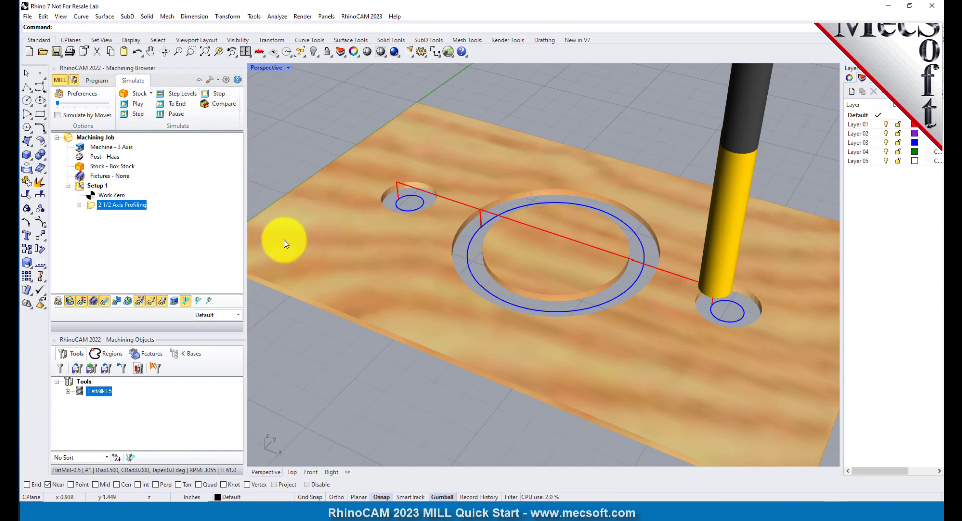
pyautogui.click(83, 302)
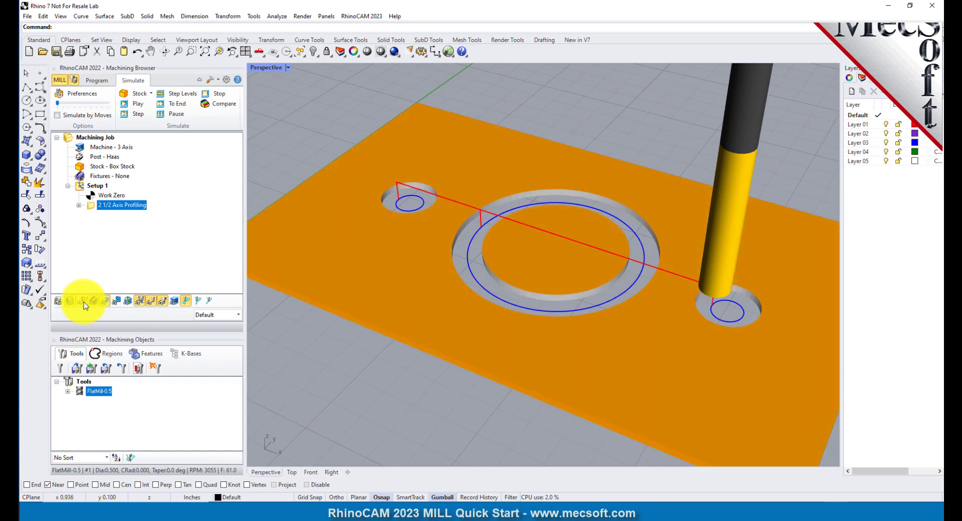
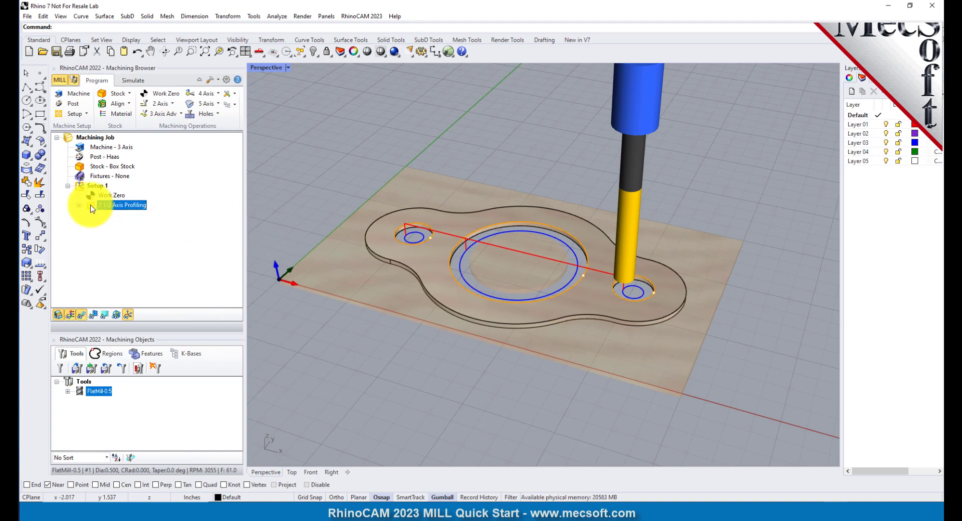
# Copy the 2 1/2 Axis Profiling operation and paste the duplicate below it in Setup 1.
pyautogui.rightClick(123, 205)
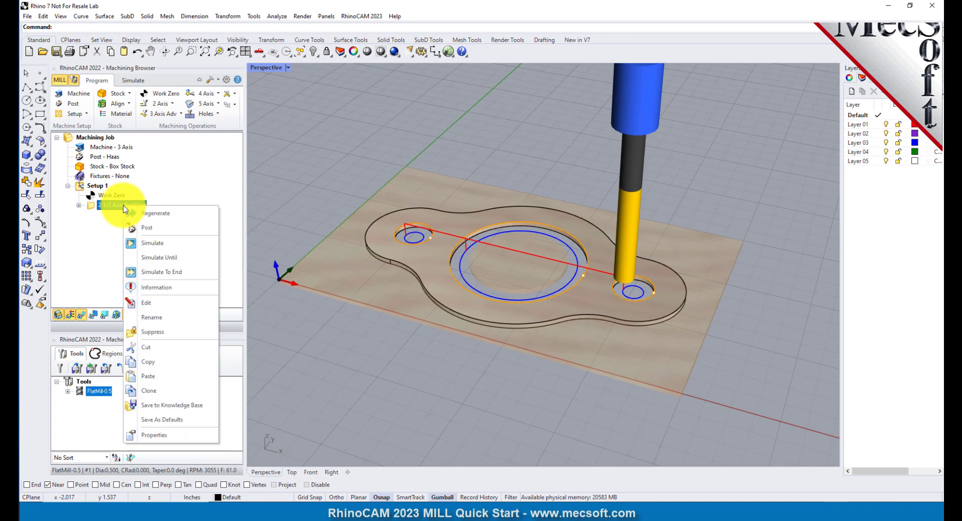
pyautogui.click(172, 361)
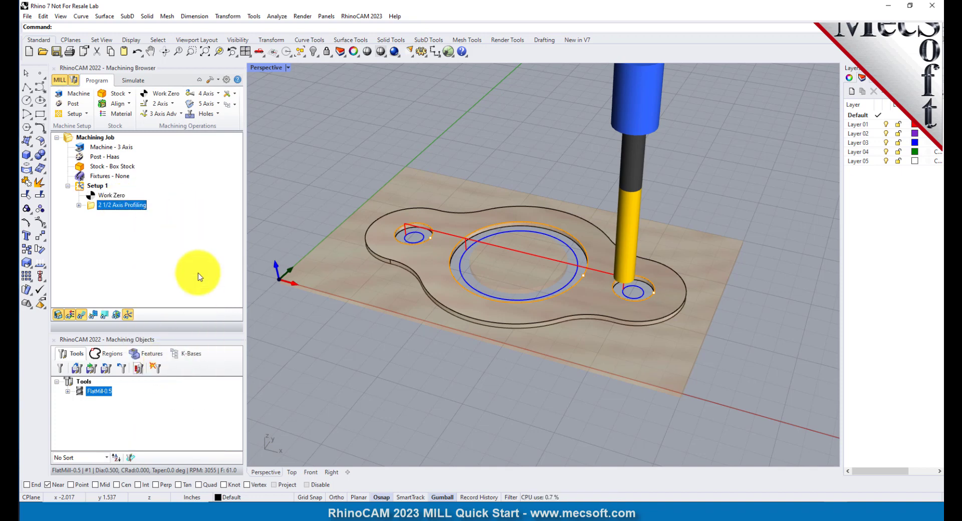
pyautogui.rightClick(135, 208)
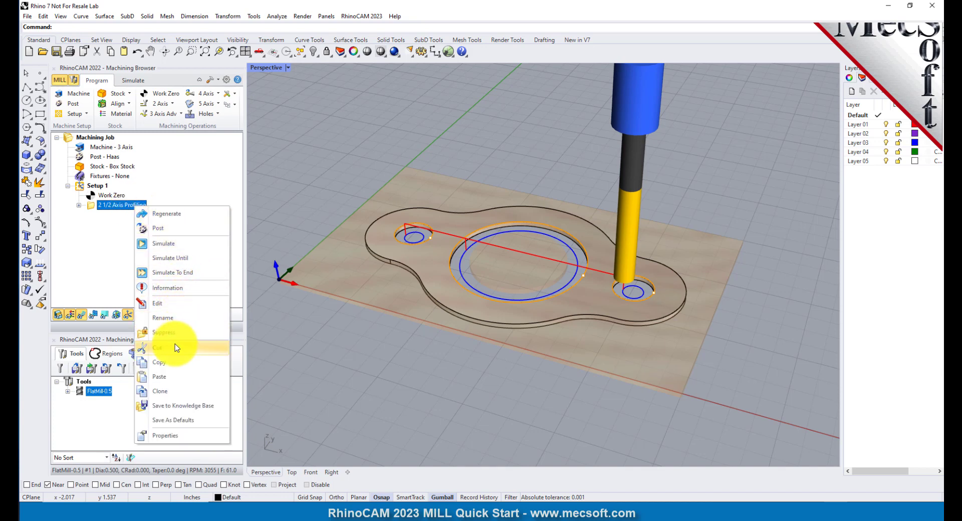
pyautogui.click(174, 380)
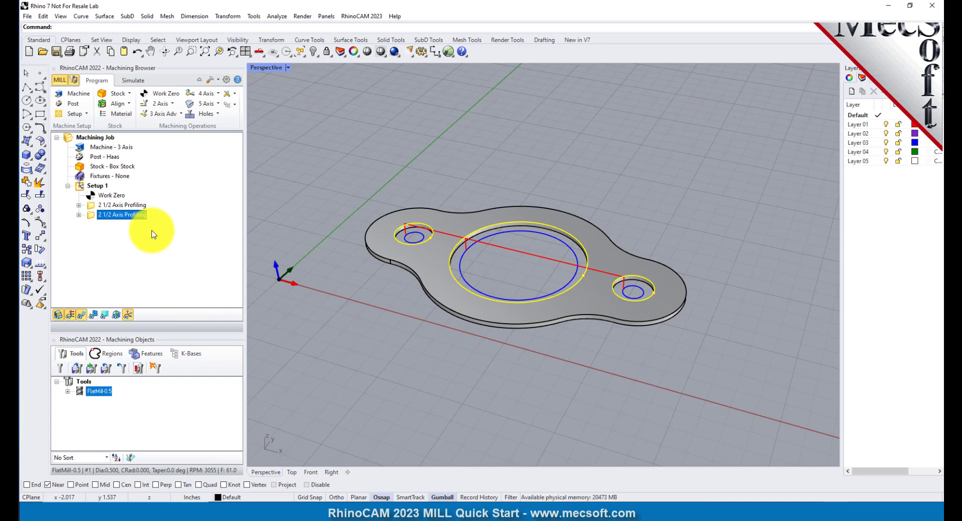
# Edit the duplicated profiling operation to replace all its part regions with the gasket's outer top edge.
pyautogui.rightClick(135, 215)
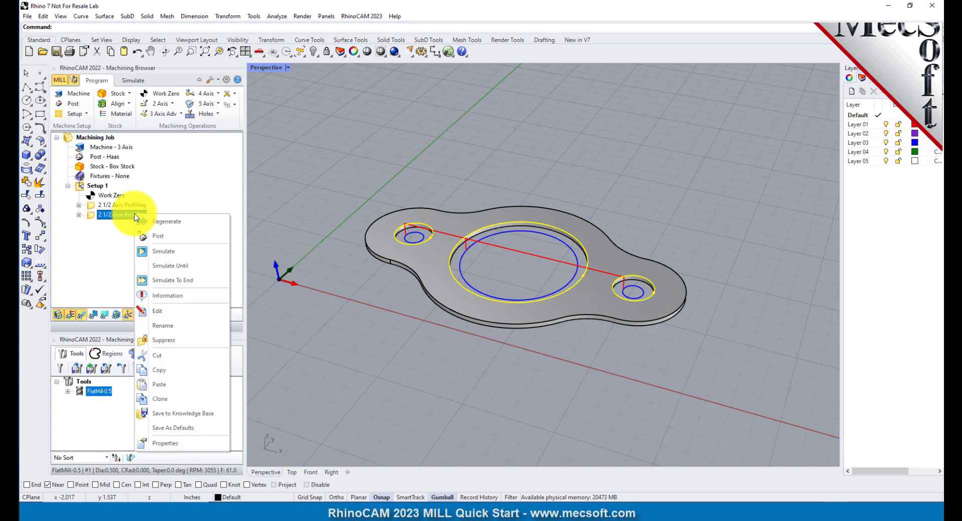
pyautogui.click(178, 311)
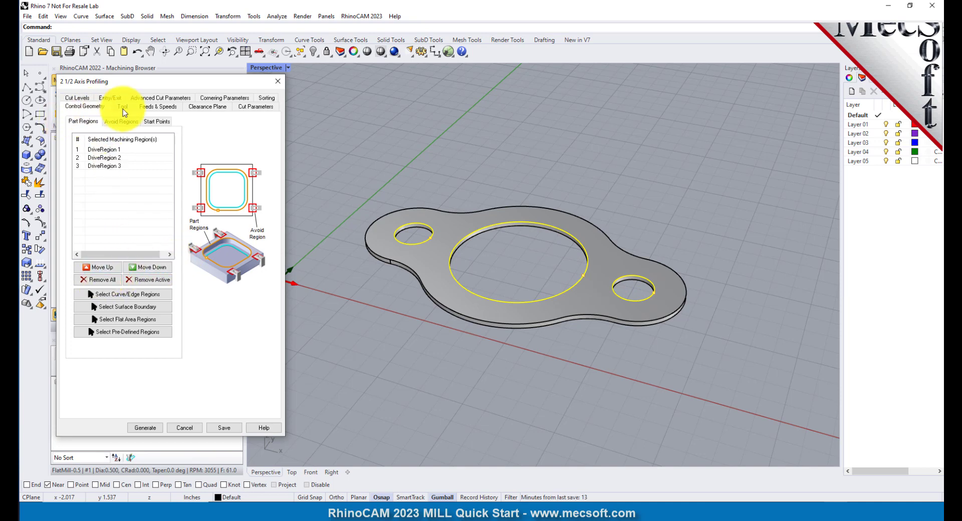
pyautogui.click(107, 282)
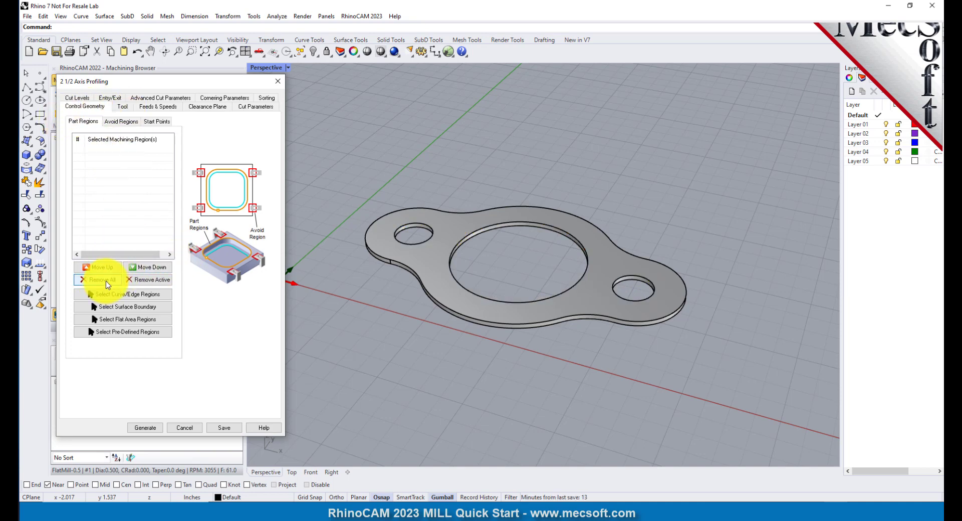
pyautogui.click(164, 297)
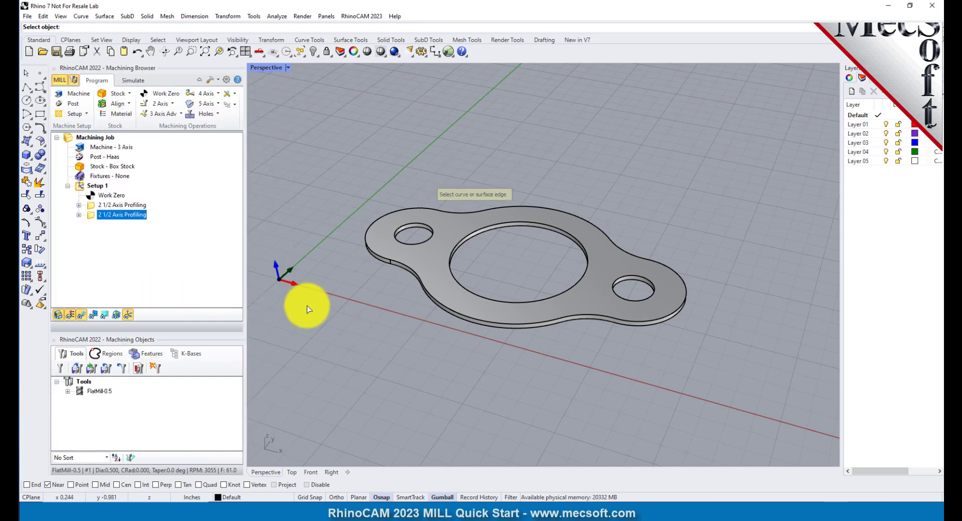
pyautogui.click(439, 211)
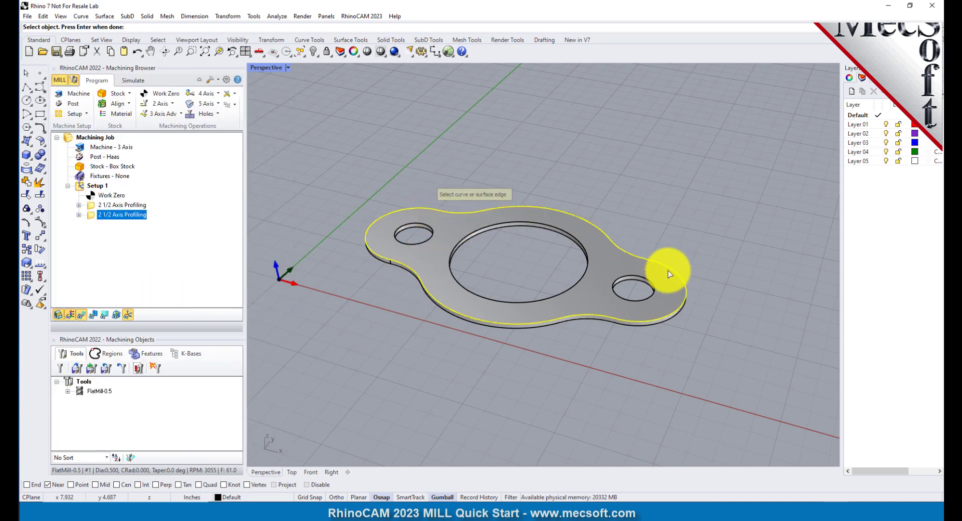
pyautogui.press('Return')
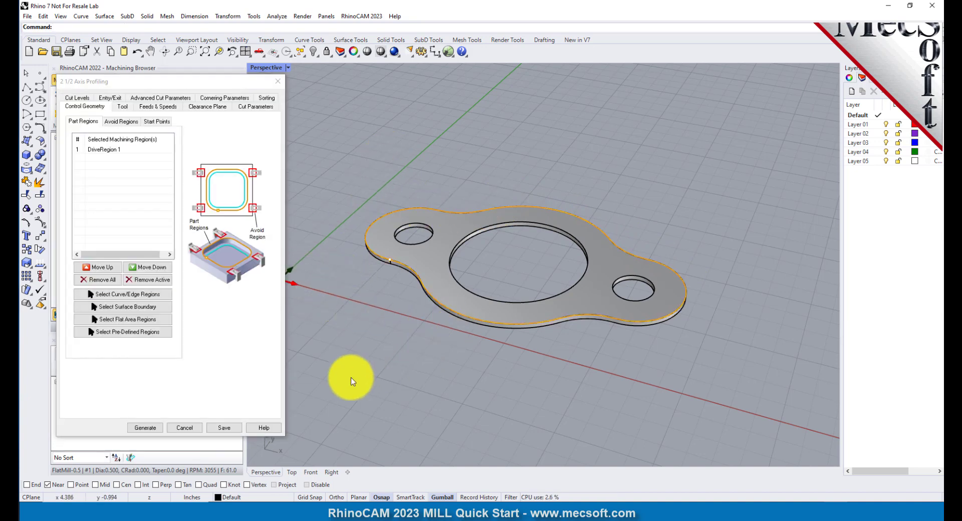
pyautogui.click(109, 149)
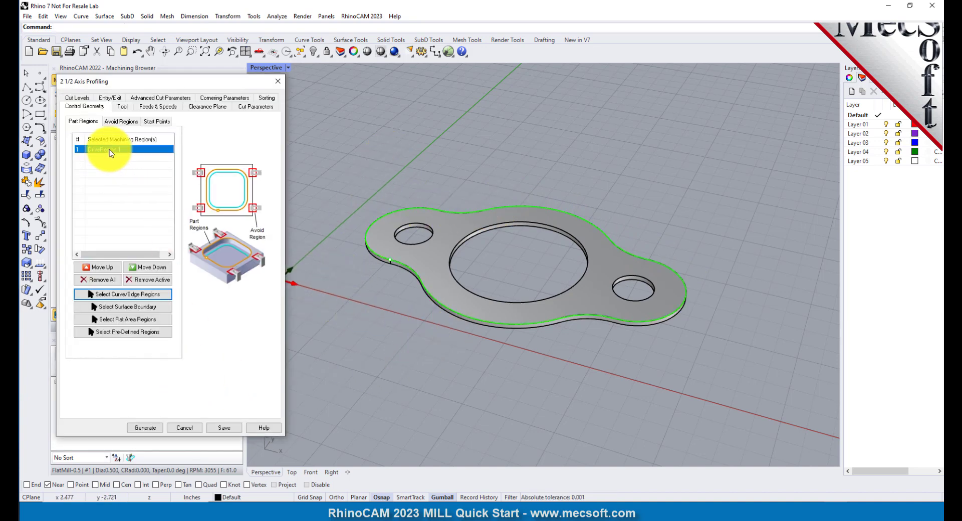
# Set the closed-curve cutting side of the duplicated profiling operation to Outside and generate its toolpath.
pyautogui.click(250, 107)
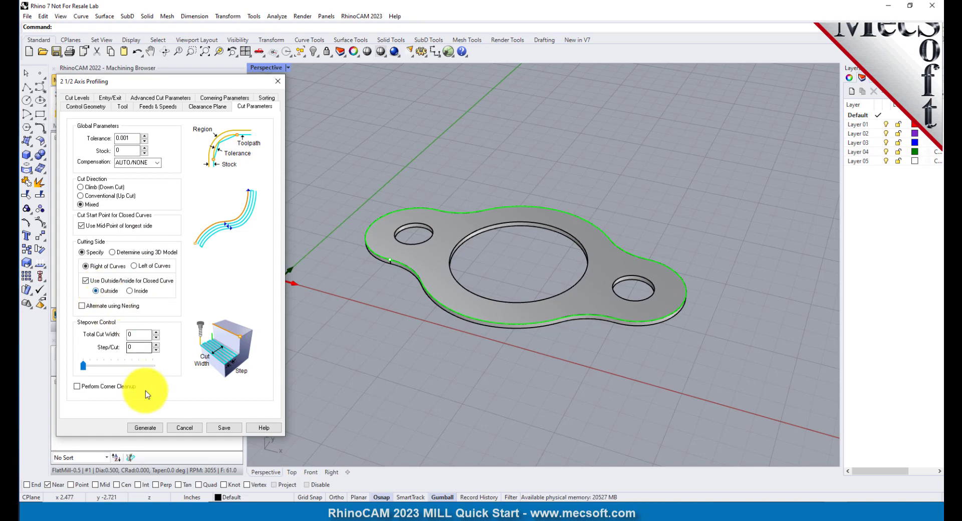
pyautogui.click(149, 428)
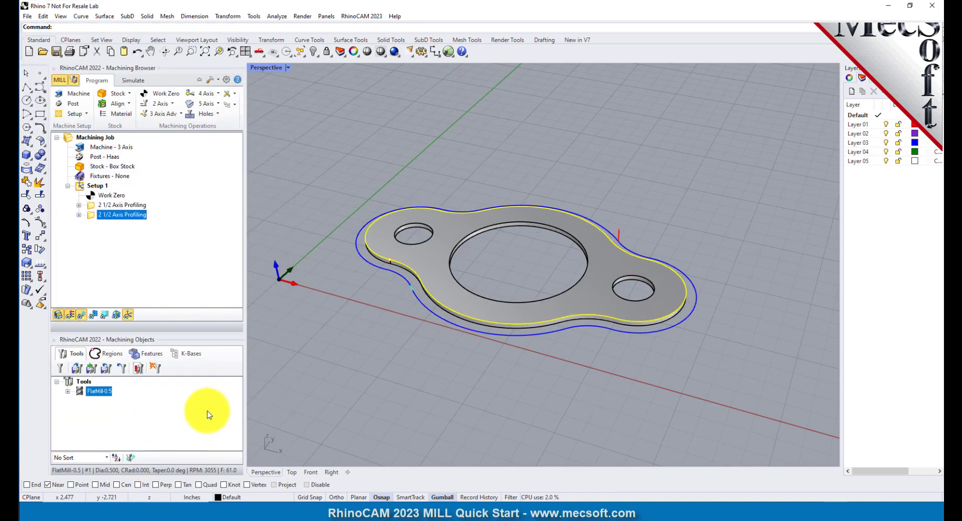
# Simulate the outer profiling operation and inspect the cut stock around the gasket.
pyautogui.moveTo(514, 253); pyautogui.dragTo(486, 269, button='right')
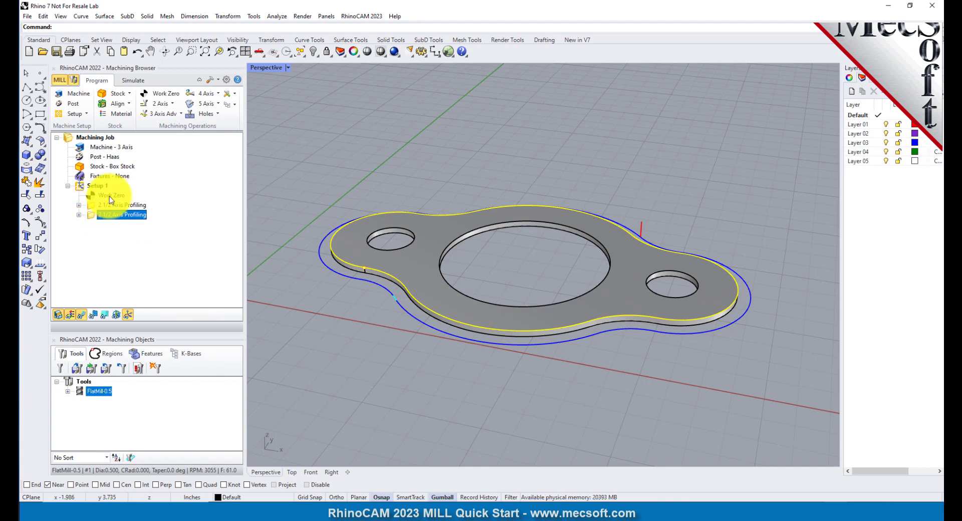
pyautogui.click(133, 80)
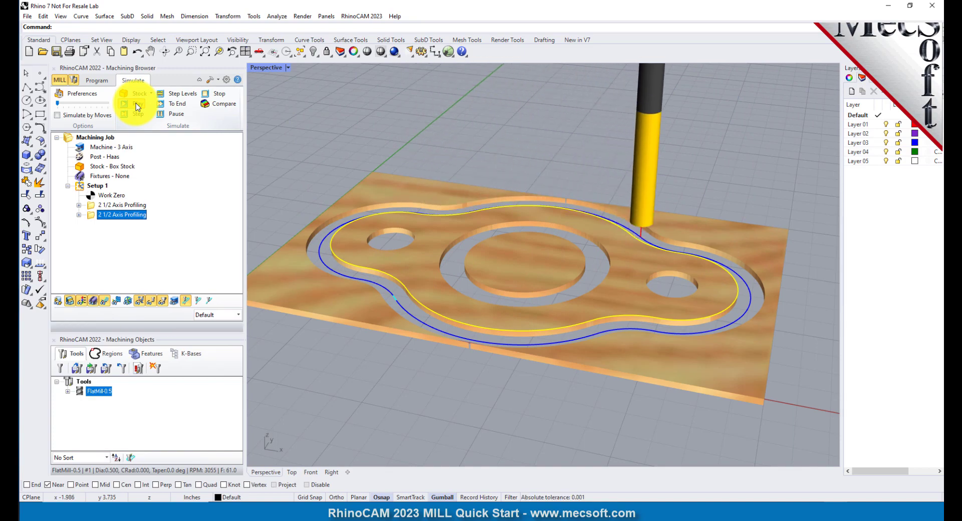
pyautogui.moveTo(337, 268); pyautogui.dragTo(511, 281, button='right')
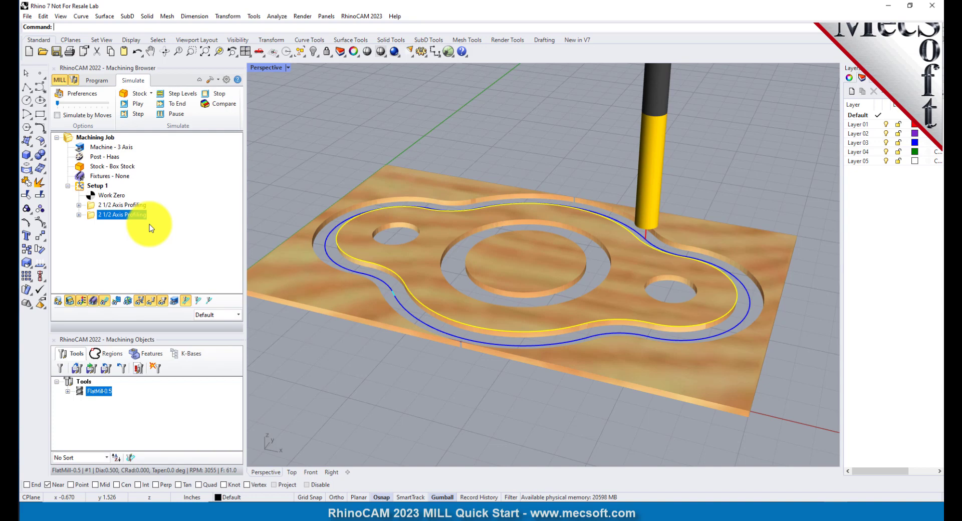
pyautogui.moveTo(266, 286); pyautogui.dragTo(285, 302, button='right')
# Post-process all of Setup 1 with the Haas post, saving to MILLQuickStartTutorial_Setup 1.nc in the temp folder.
pyautogui.click(98, 186)
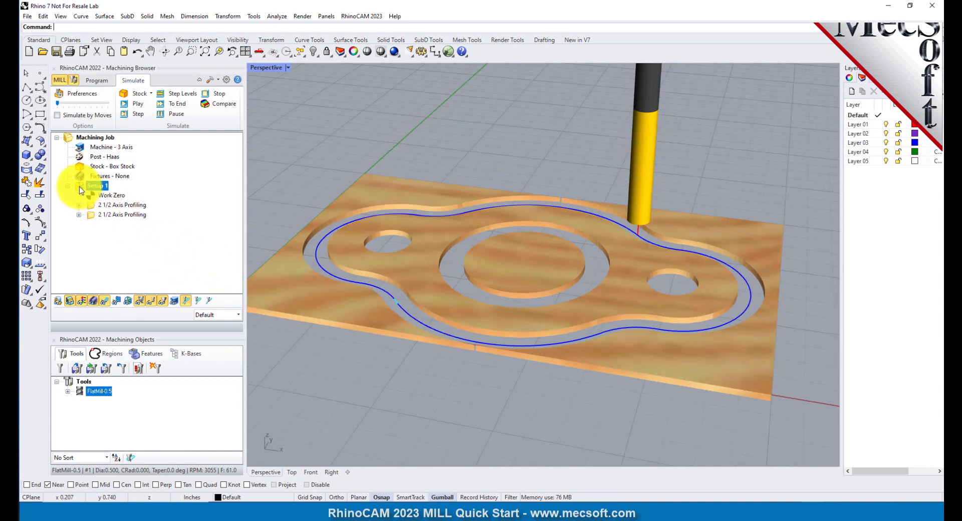
pyautogui.rightClick(102, 189)
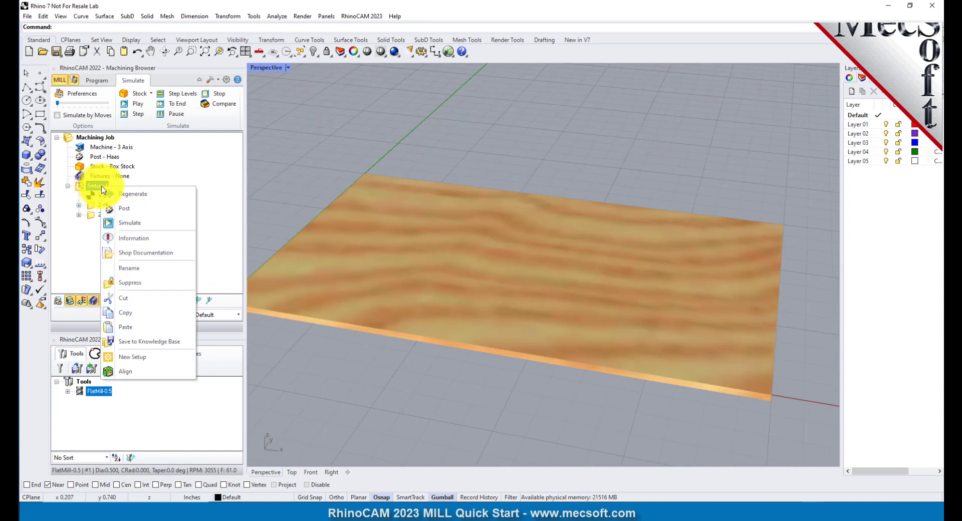
pyautogui.click(153, 210)
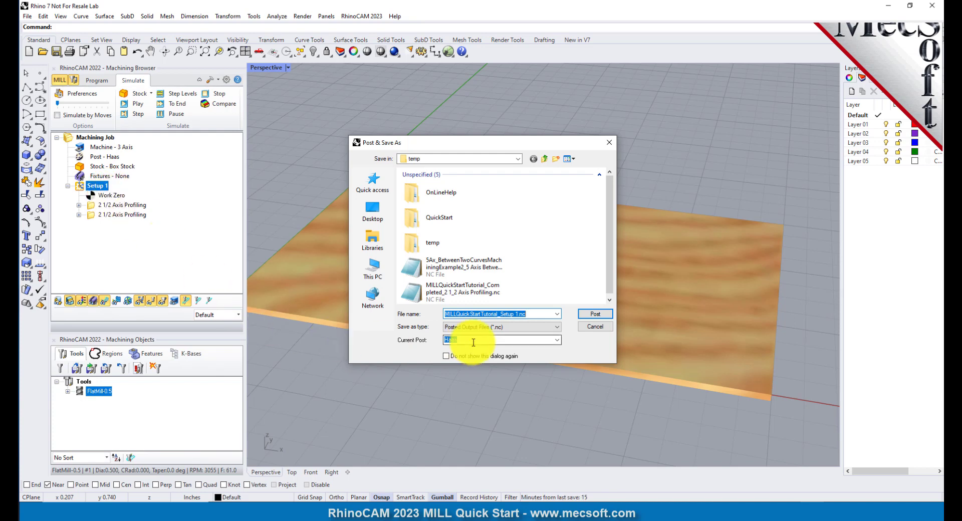
pyautogui.press('End')
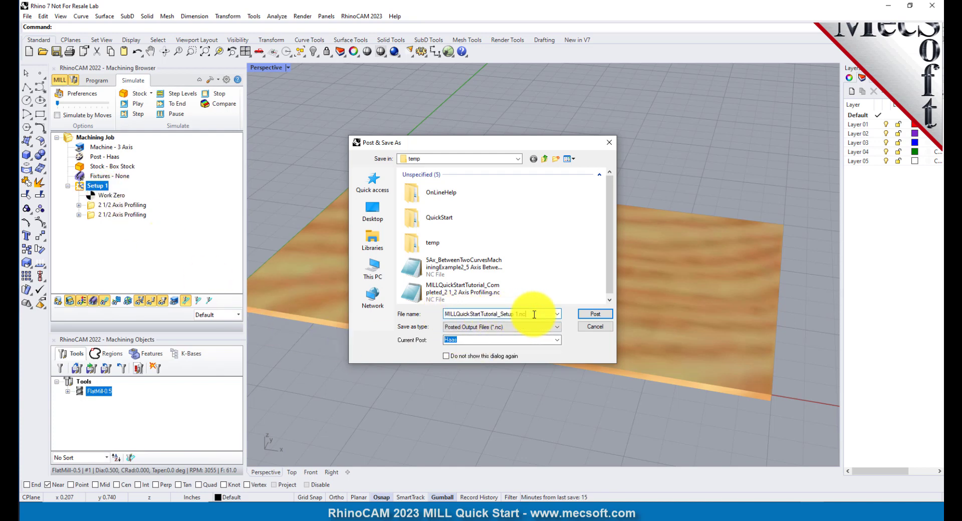
pyautogui.click(515, 314)
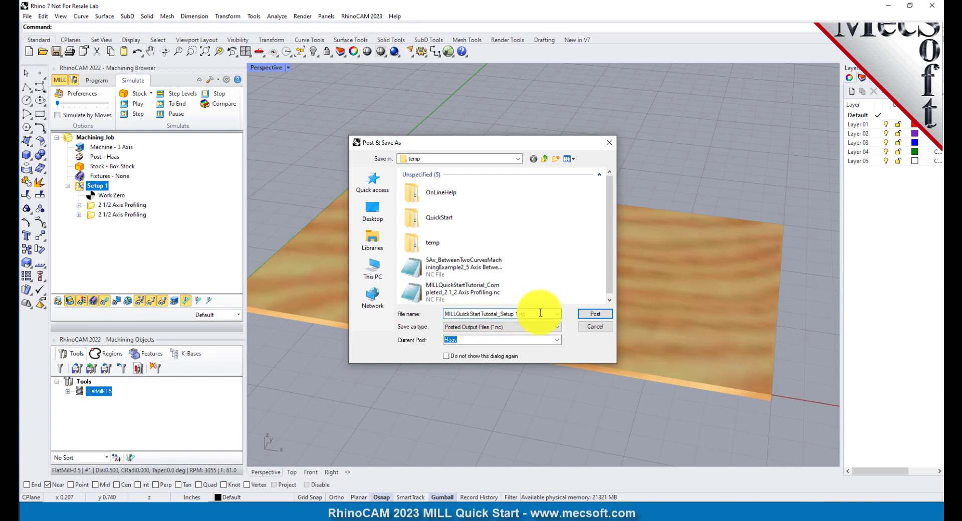
pyautogui.click(595, 315)
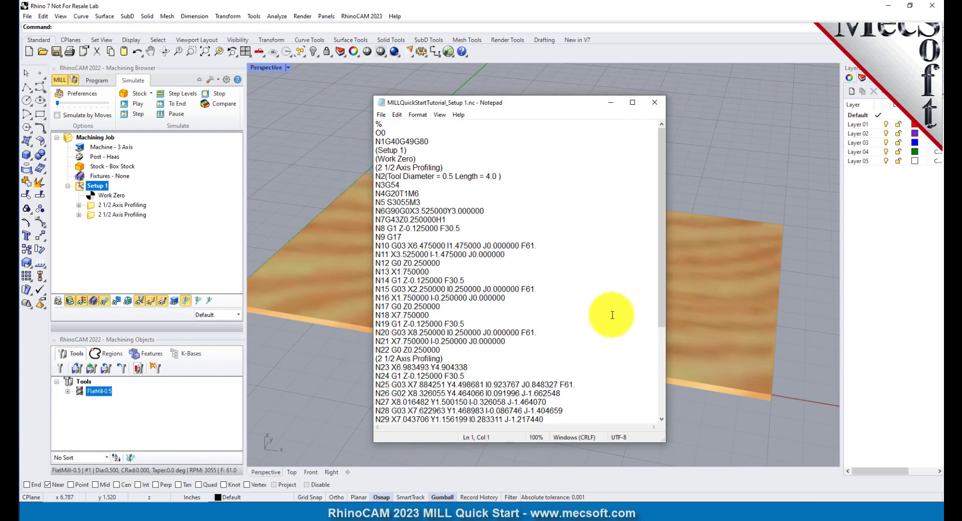
# Review and close the posted G-code file, and return to the machining program view.
pyautogui.moveTo(661, 140); pyautogui.dragTo(651, 98)
pyautogui.click(657, 102)
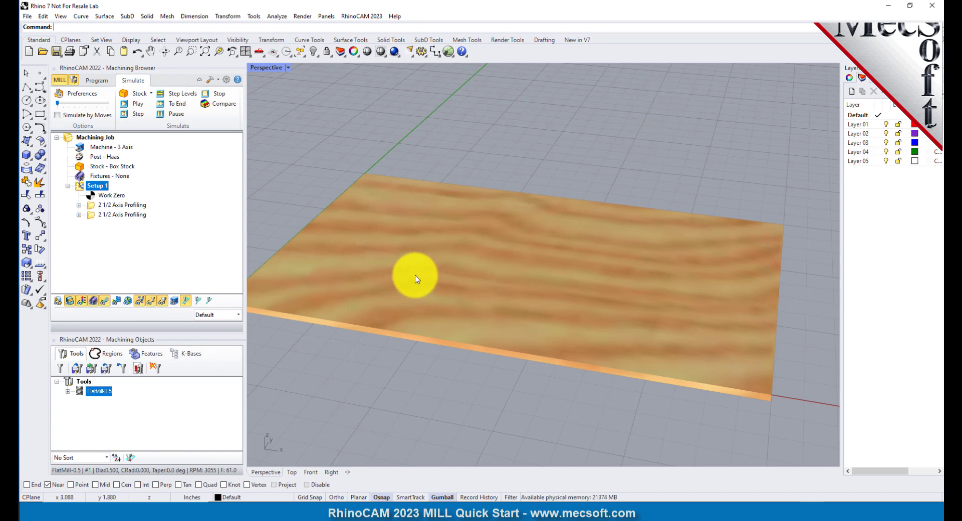
pyautogui.scroll(-2, 550, 184)
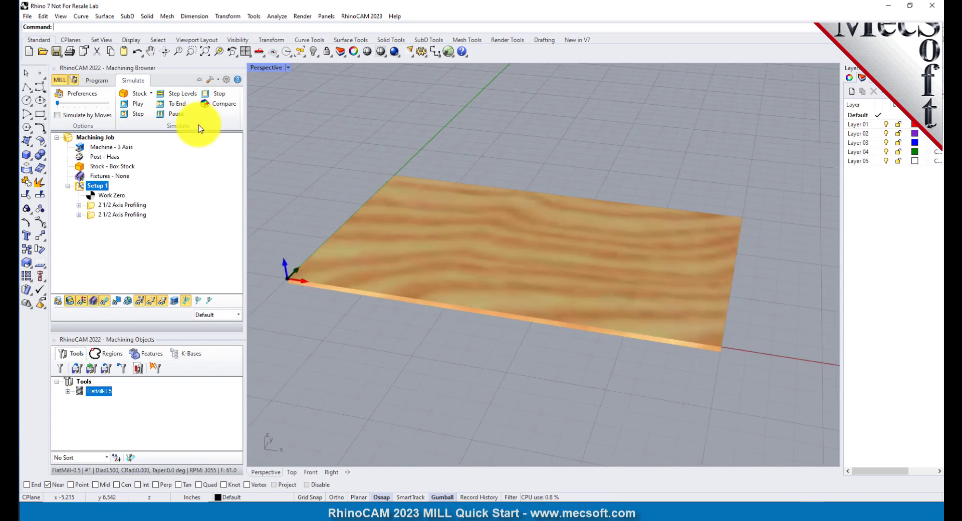
pyautogui.click(100, 83)
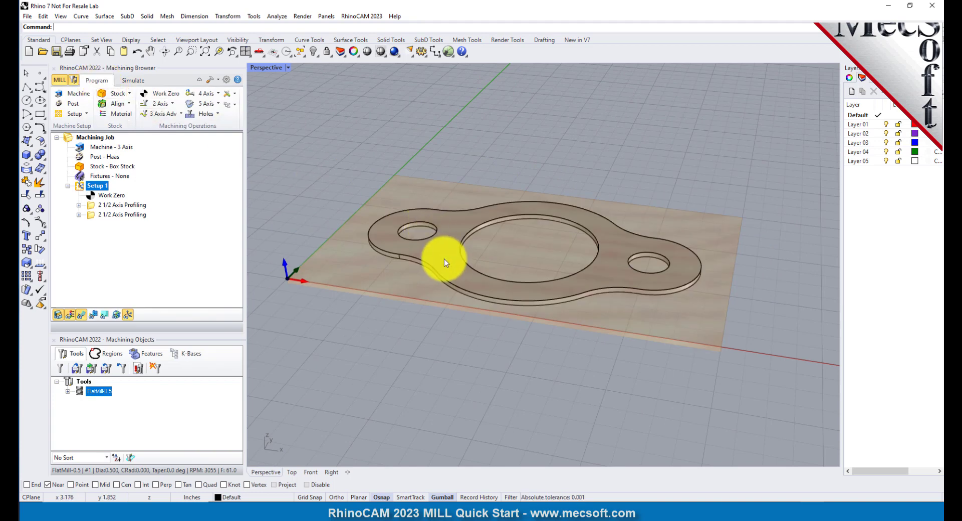
# Open the machining operations information for Setup 1, review its tools, feeds, speeds and machining times, and close it.
pyautogui.rightClick(107, 189)
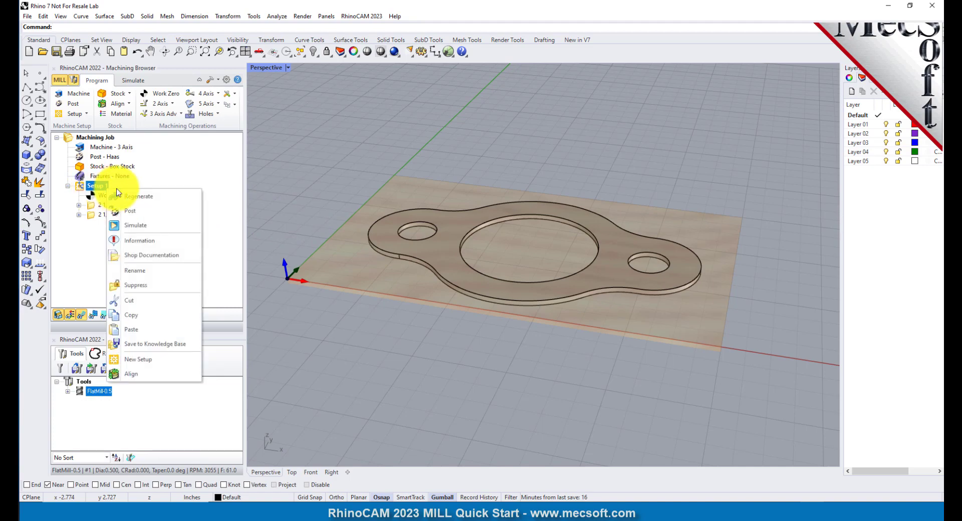
pyautogui.click(169, 244)
pyautogui.moveTo(205, 22); pyautogui.dragTo(342, 173)
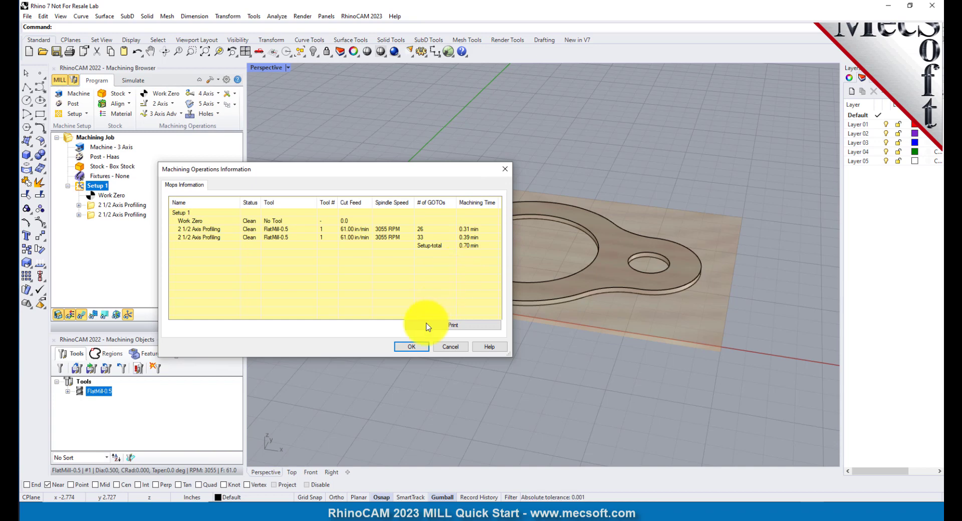
pyautogui.moveTo(329, 177); pyautogui.dragTo(425, 184)
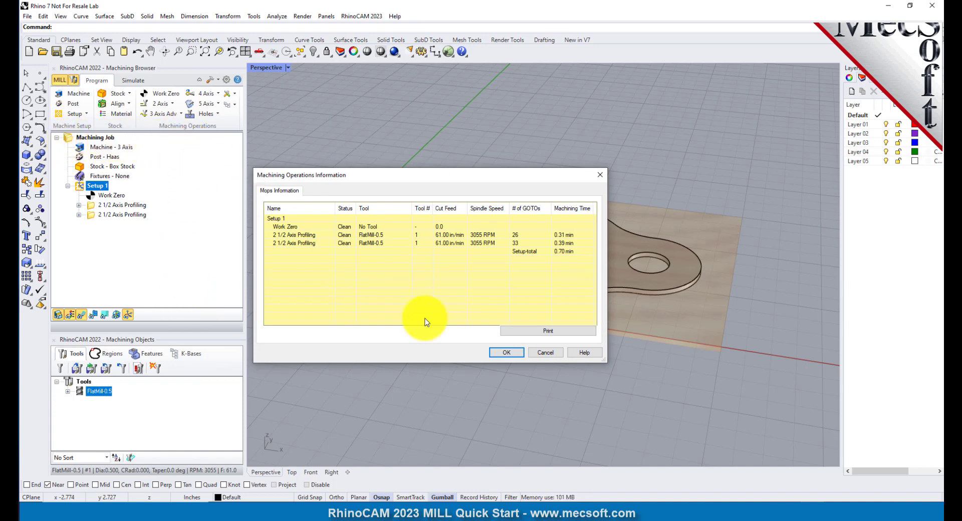
pyautogui.click(512, 353)
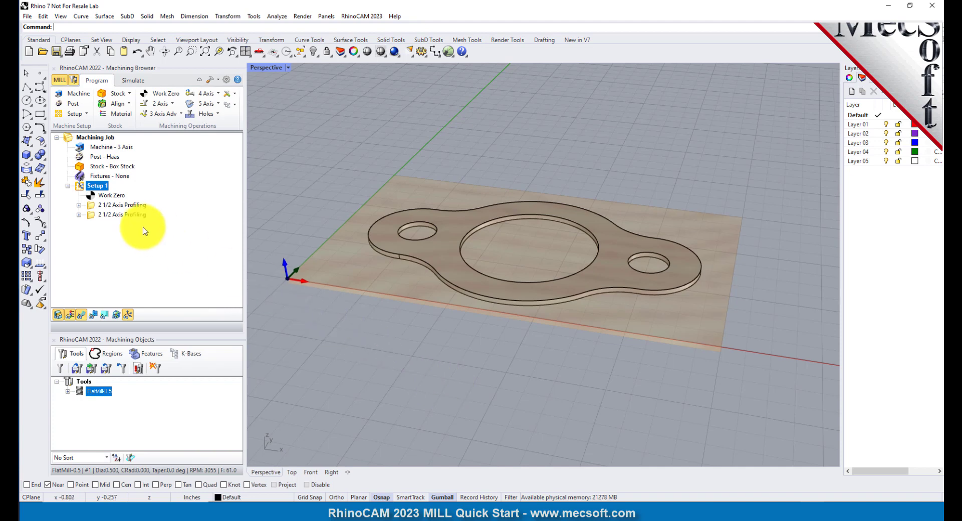
# Generate shop documentation for Setup 1 with output template Template1, saving it as MILLQuickStartTutorial in the QuickStart folder.
pyautogui.rightClick(104, 185)
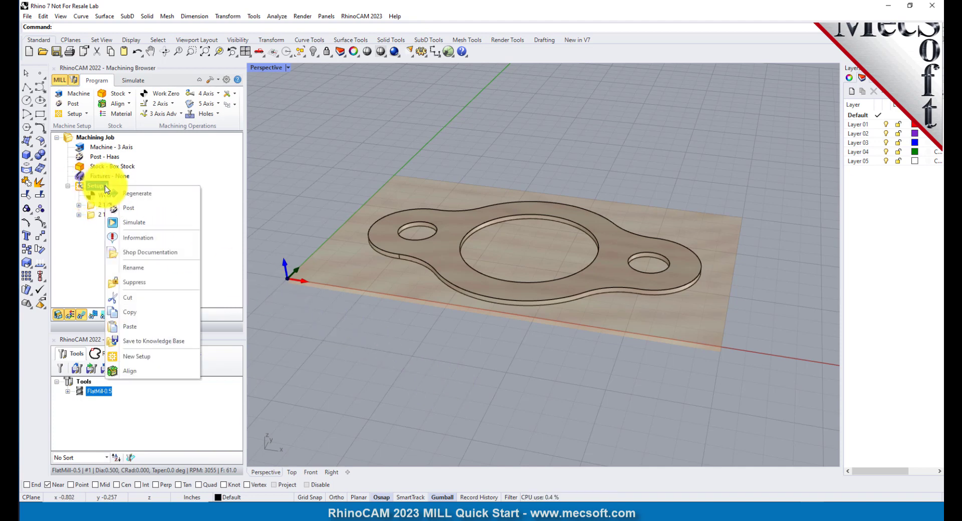
pyautogui.click(191, 254)
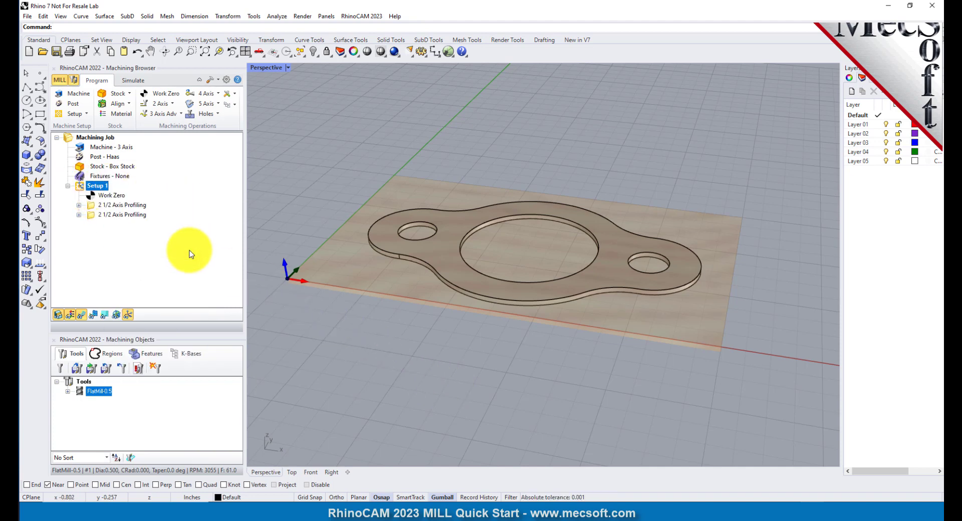
pyautogui.click(537, 339)
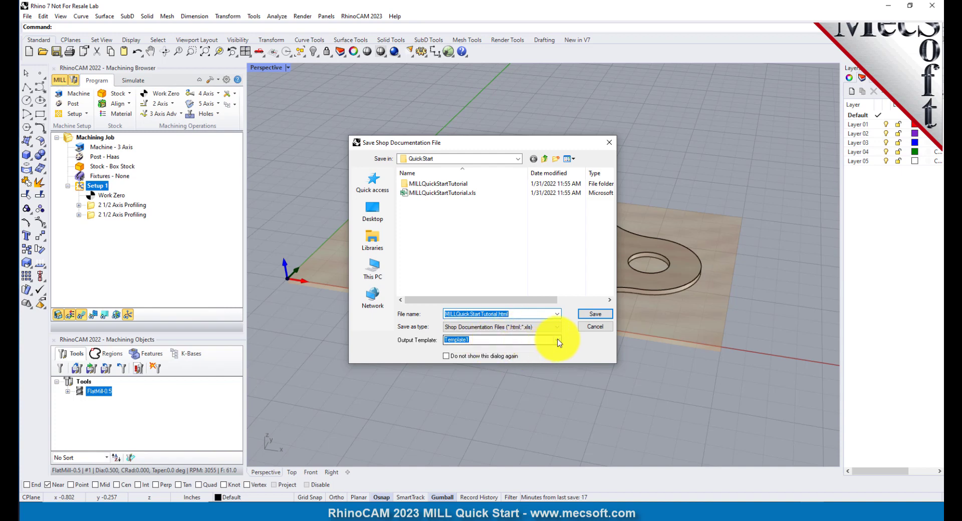
pyautogui.click(557, 339)
pyautogui.click(475, 355)
pyautogui.click(595, 314)
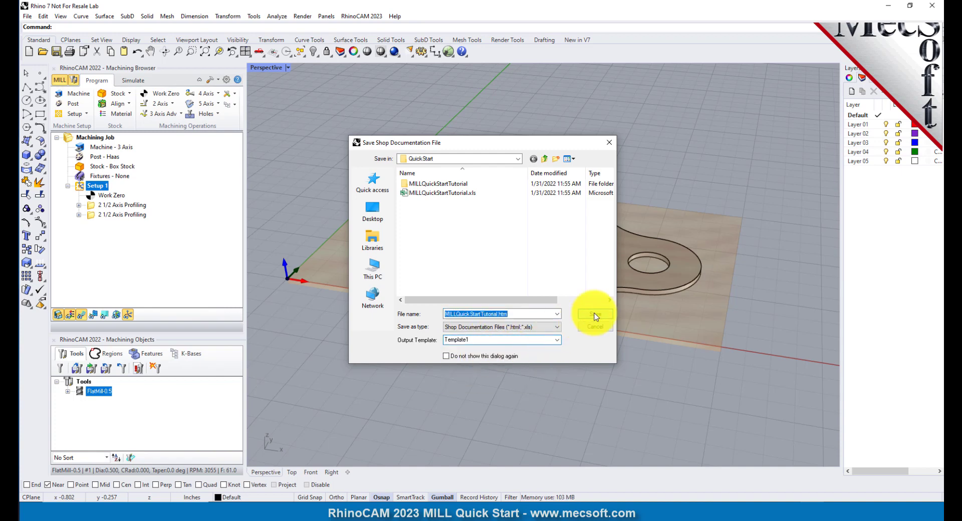
pyautogui.click(504, 258)
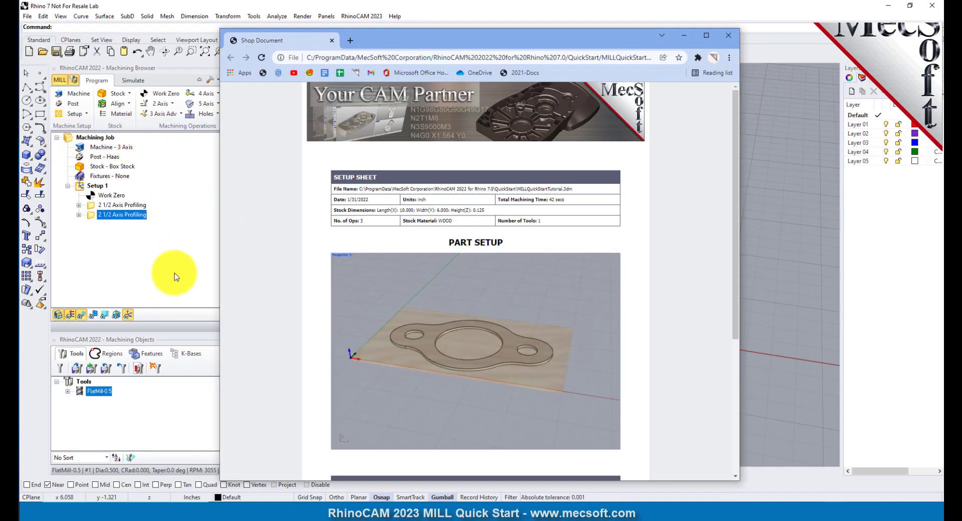
# Examine the tool list and machine operations list in the generated shop document, and return to its upper part.
pyautogui.scroll(-4, 536, 208)
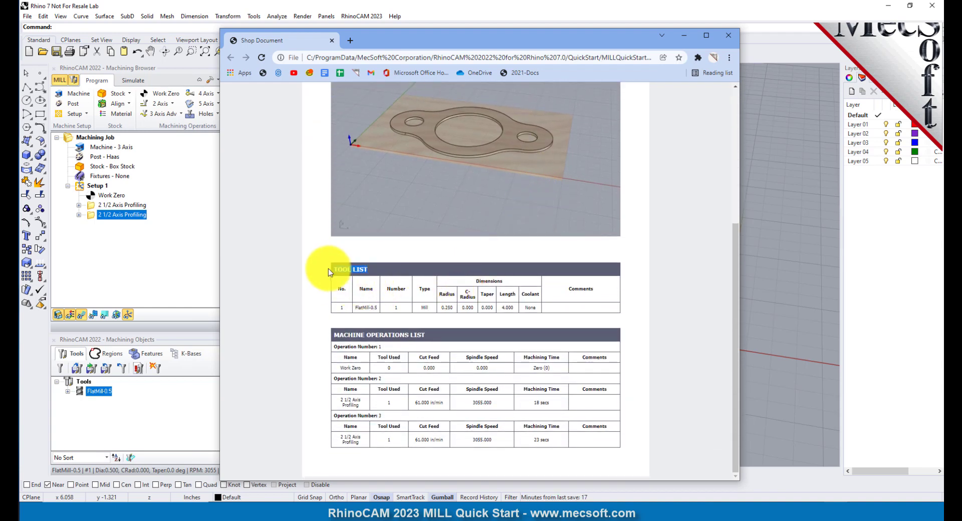
pyautogui.moveTo(337, 335); pyautogui.dragTo(444, 333)
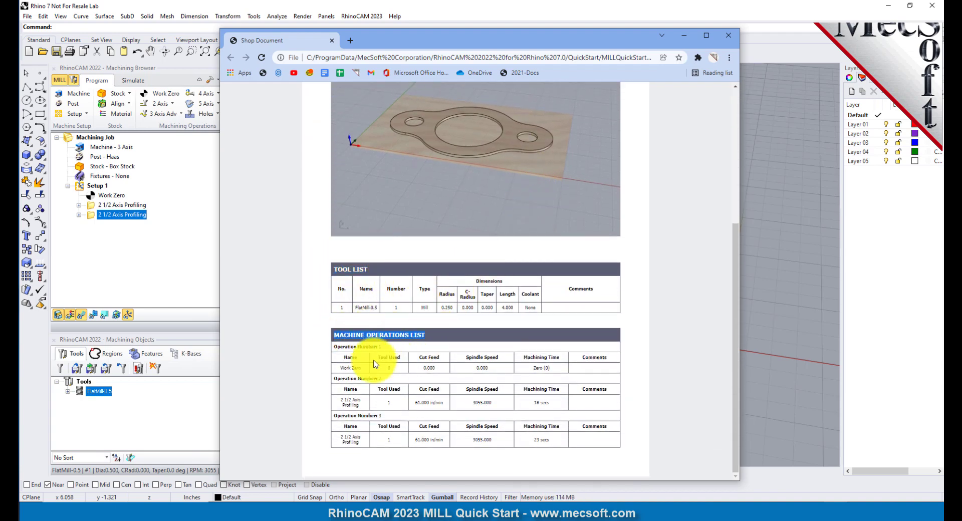
pyautogui.tripleClick(345, 368)
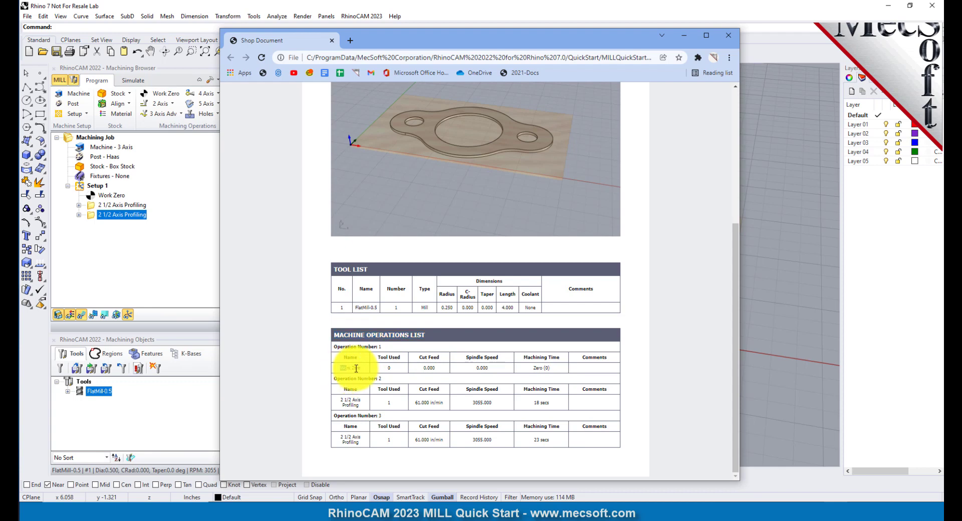
pyautogui.click(343, 397)
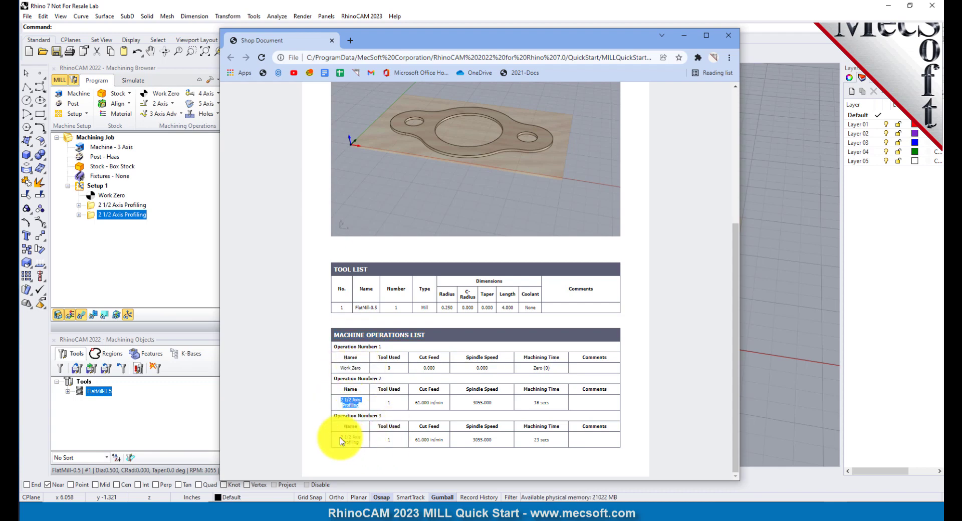
pyautogui.moveTo(337, 439); pyautogui.dragTo(368, 443)
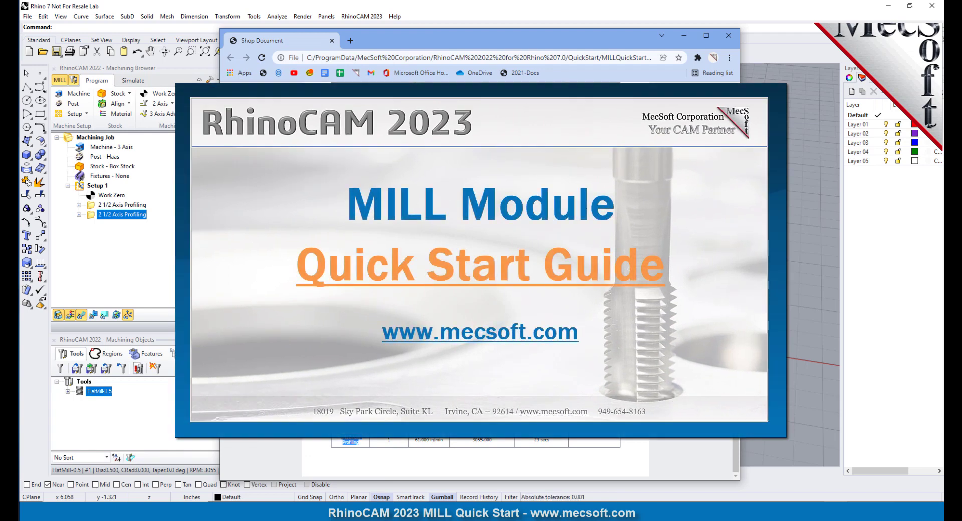
pyautogui.scroll(5, 479, 250)
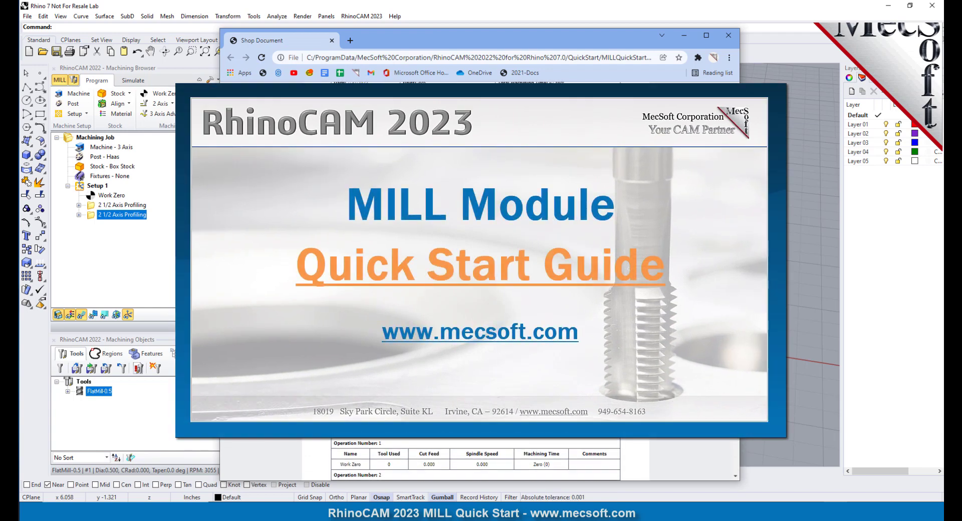
pyautogui.scroll(3, 479, 250)
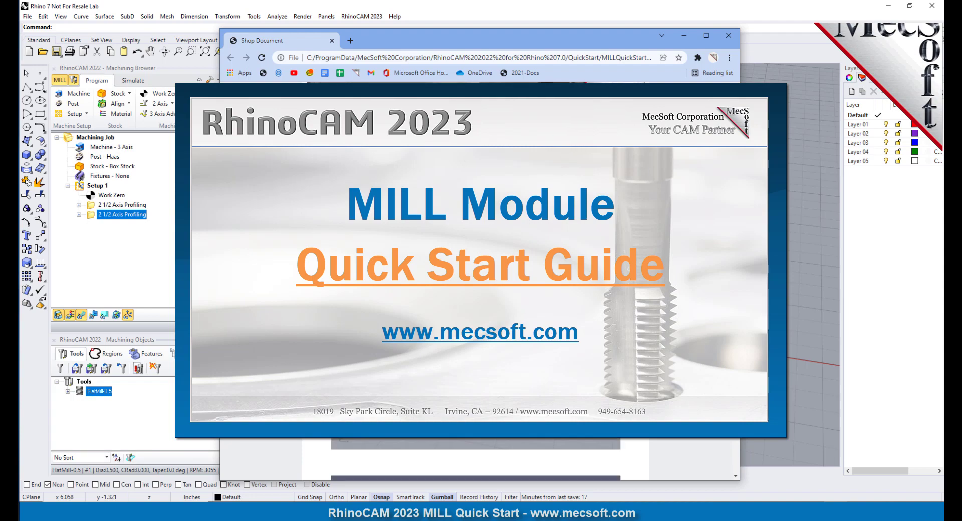